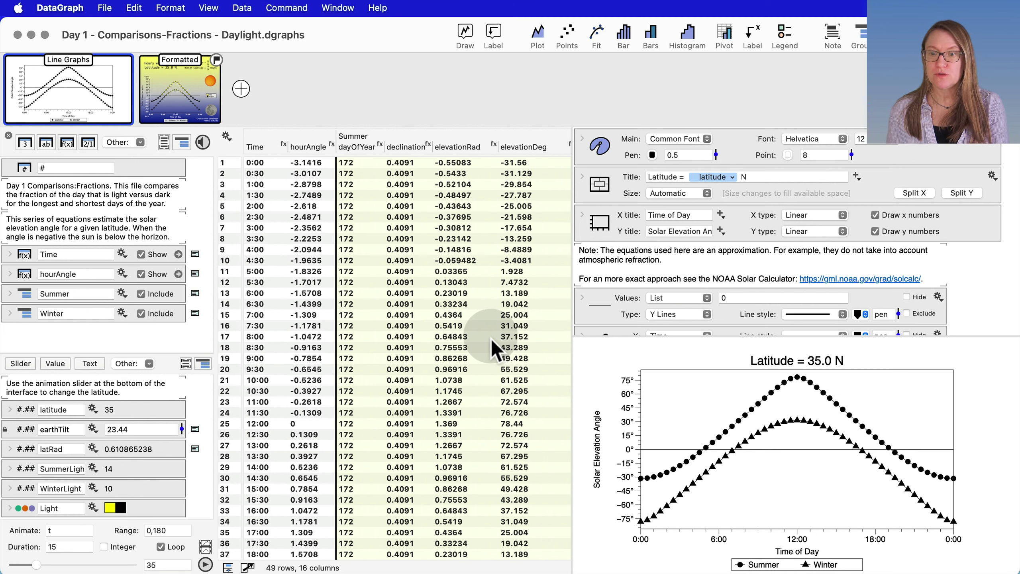
Switch to the Formatted graph and shrink the command list so the whole drawing is shown.
mouse_move(70, 100)
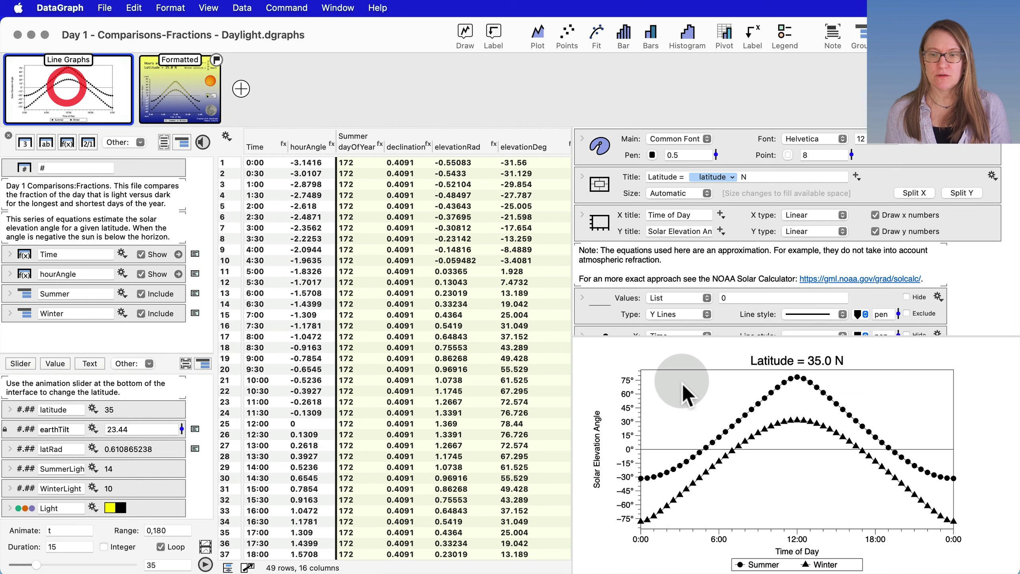
click(176, 95)
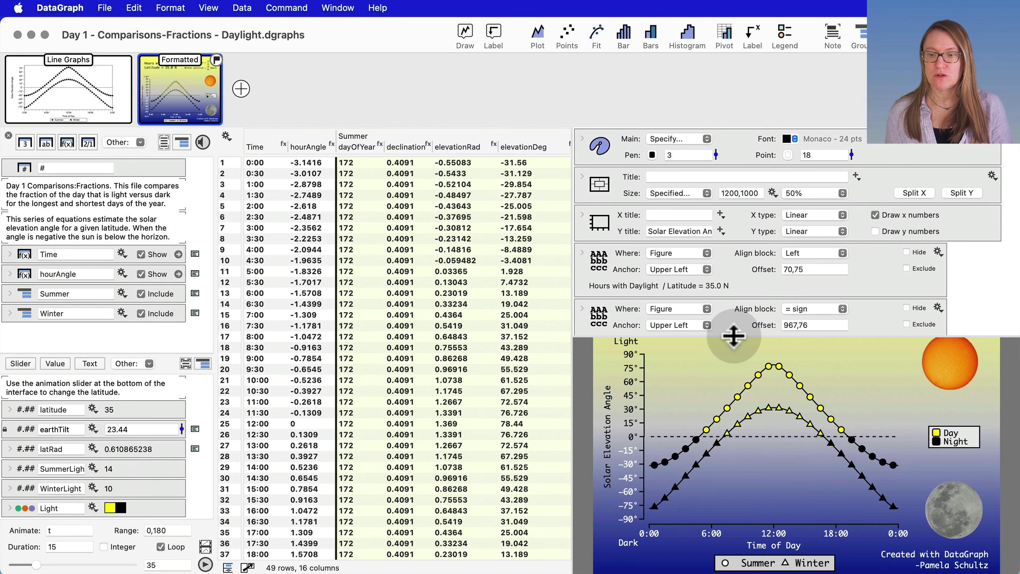
drag(733, 335, 721, 178)
Look through the Basic category of the online example files and close the examples window.
click(104, 9)
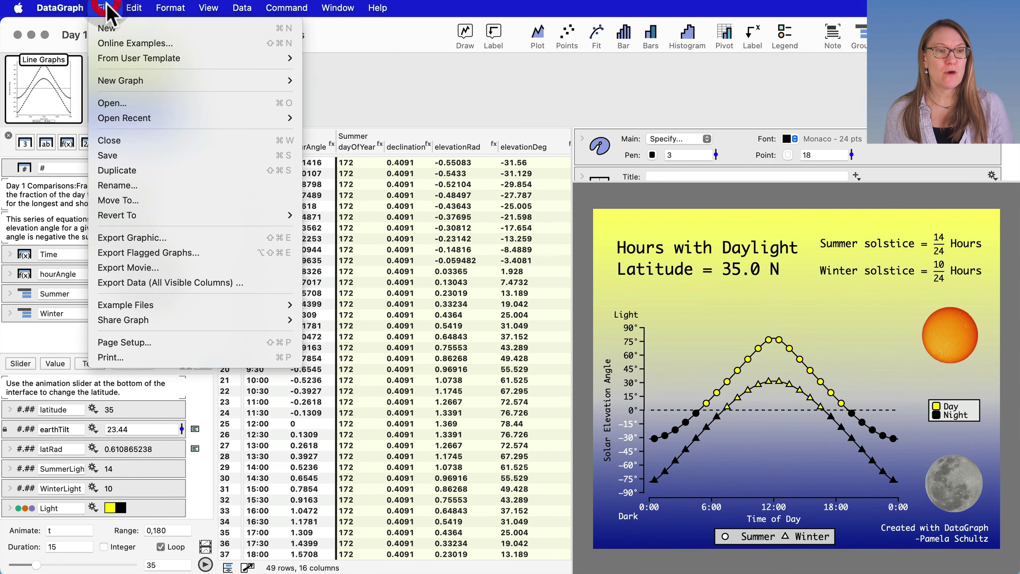
click(122, 45)
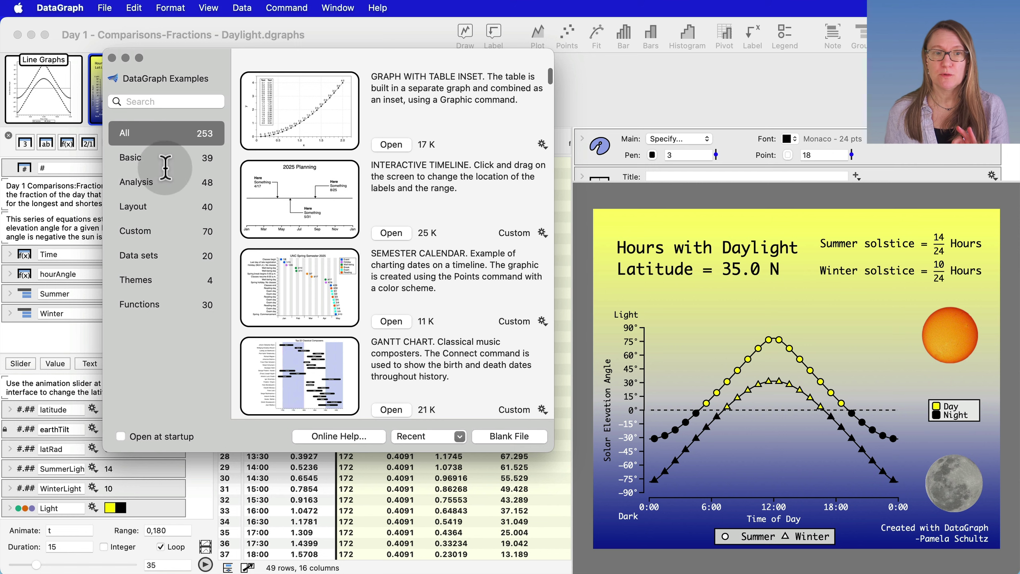
click(167, 159)
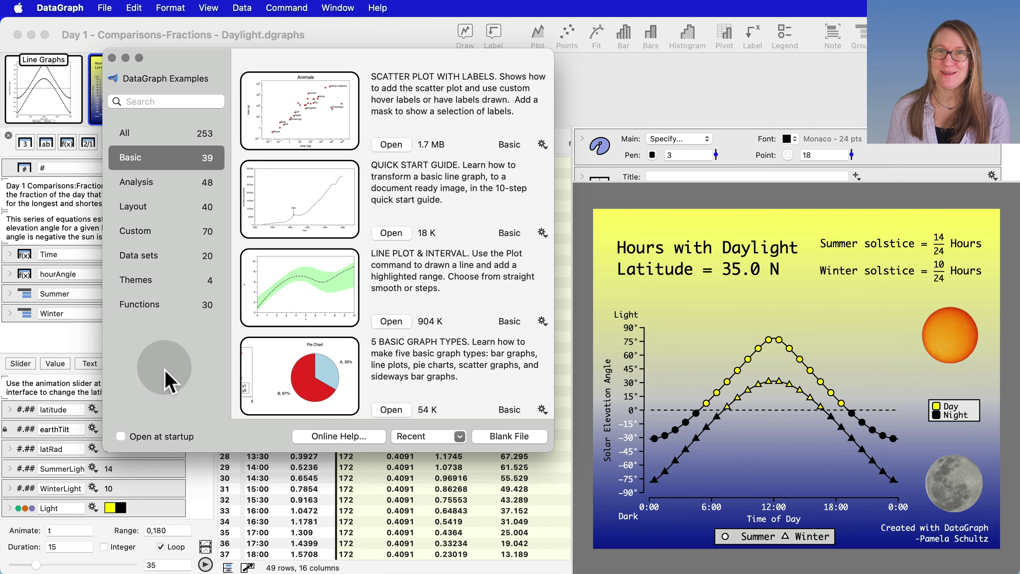
click(112, 57)
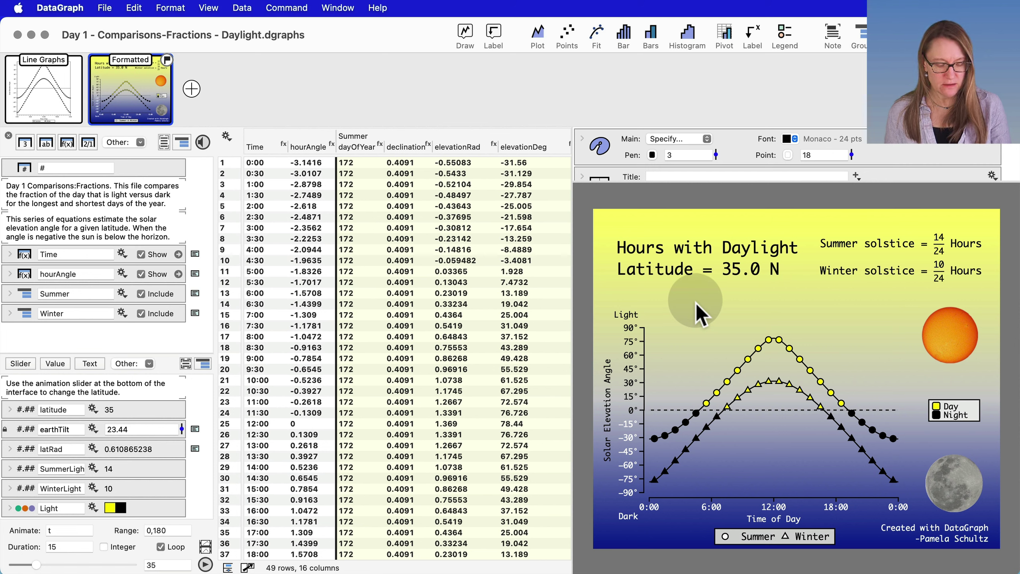
drag(610, 220, 816, 301)
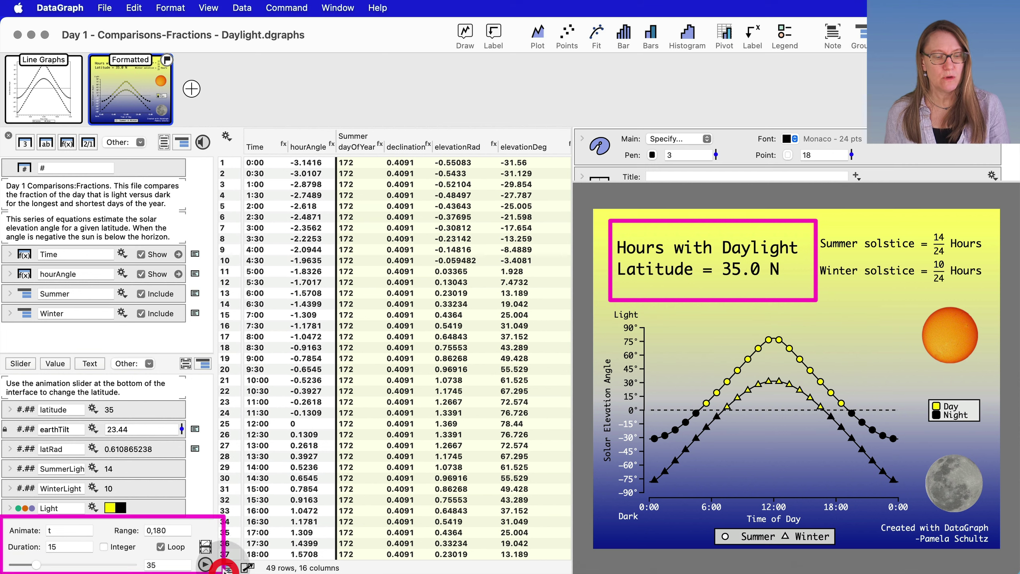
drag(213, 380, 200, 502)
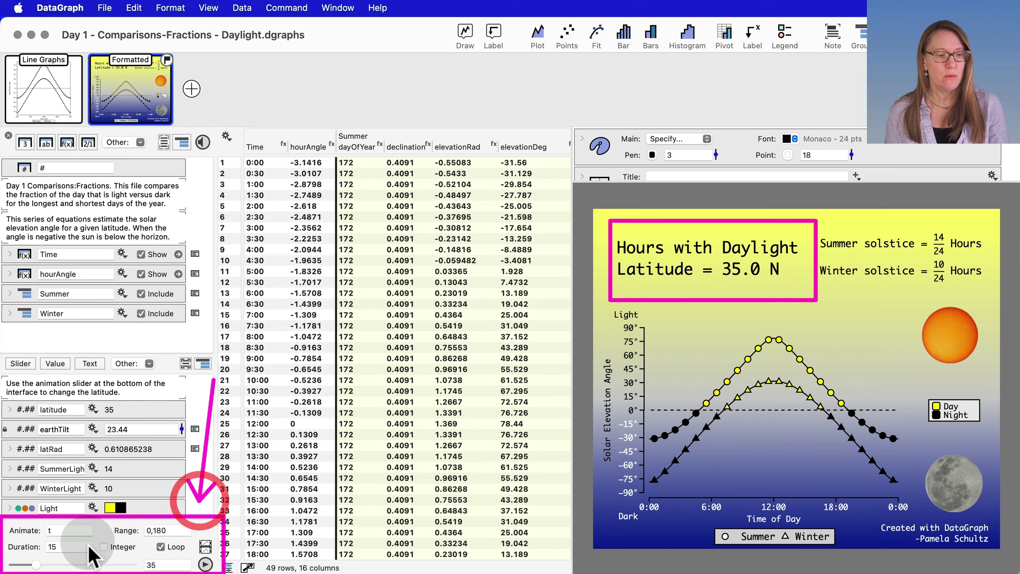
Try another latitude with the animation slider and set the animation value to 66.5.
drag(36, 565, 101, 564)
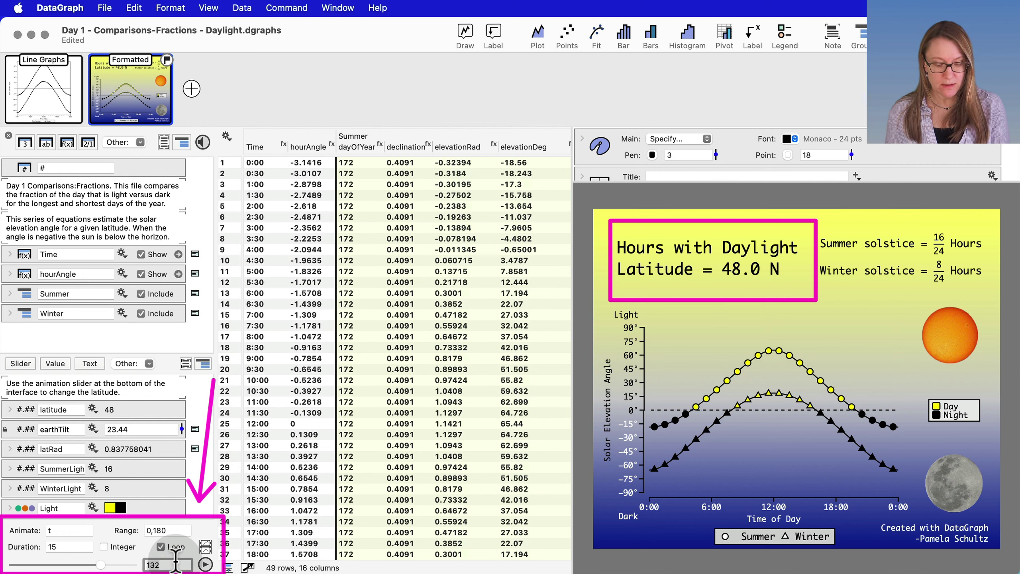
text(66.5)
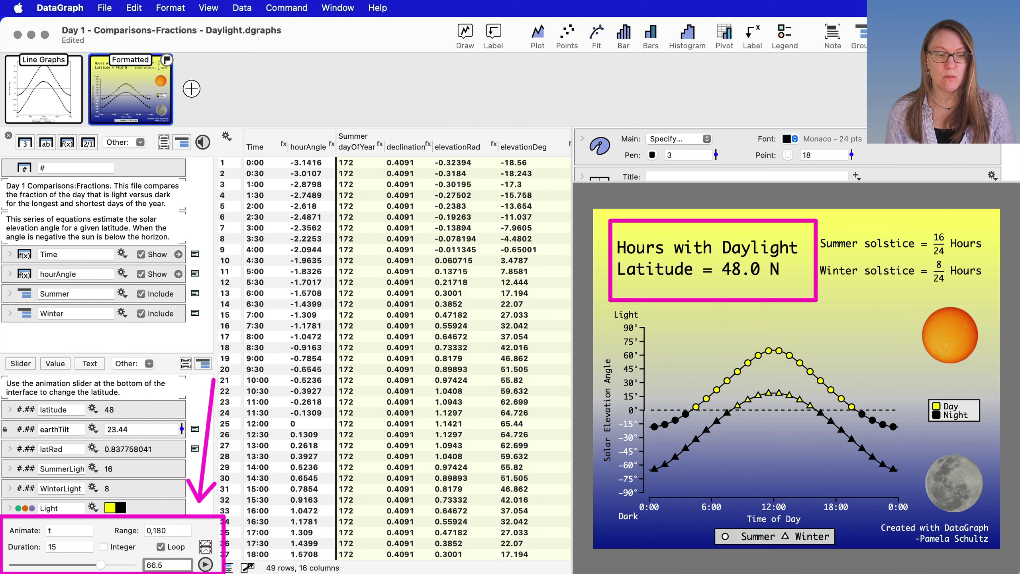
key(Return)
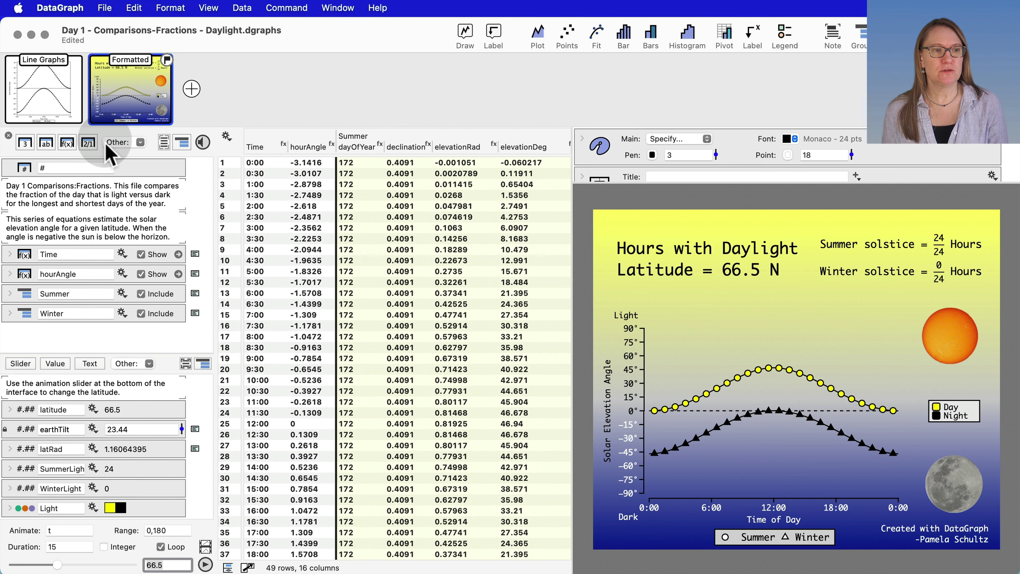
Return to the Line Graphs graph and enlarge the space for its drawing commands.
click(47, 97)
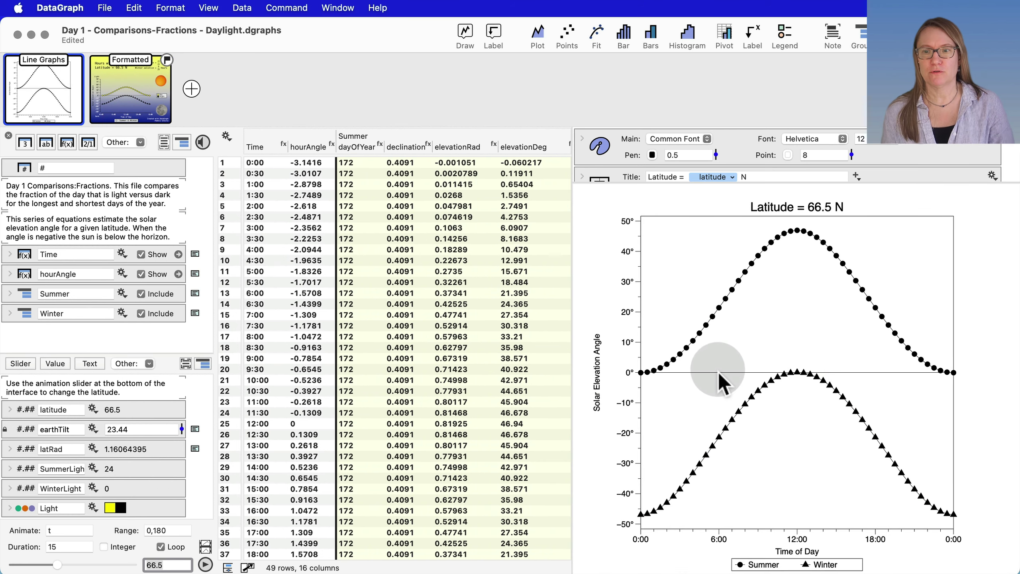
drag(632, 181, 633, 249)
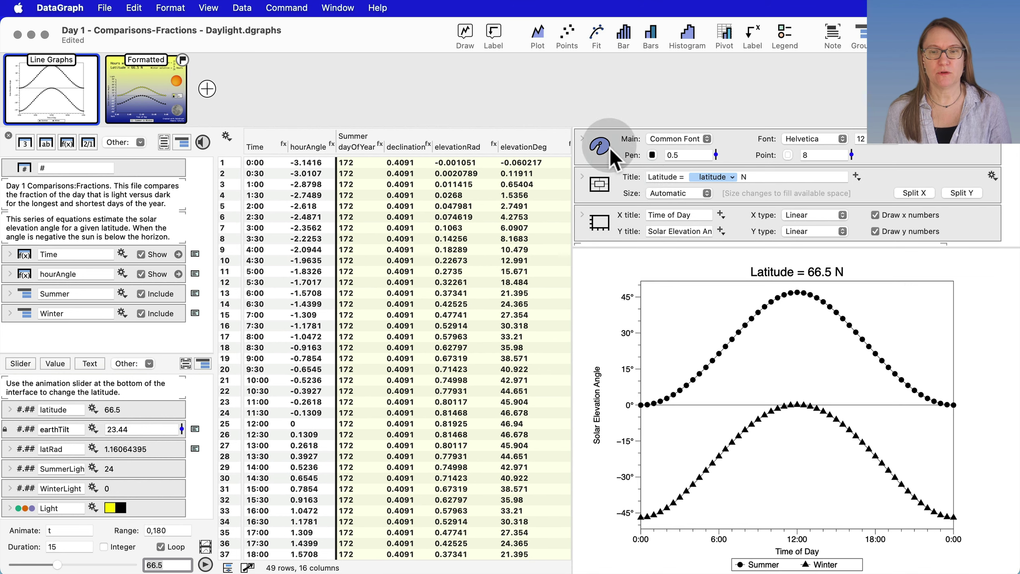
scroll(614, 159, down, 3)
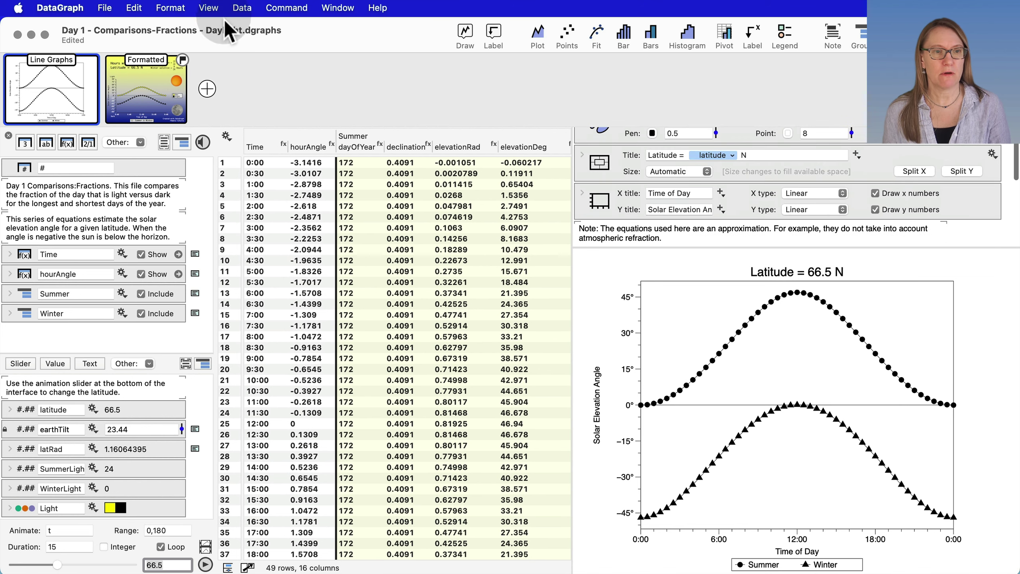
Swap the layout of the data table and drawing commands, and hide the data side panel.
click(206, 8)
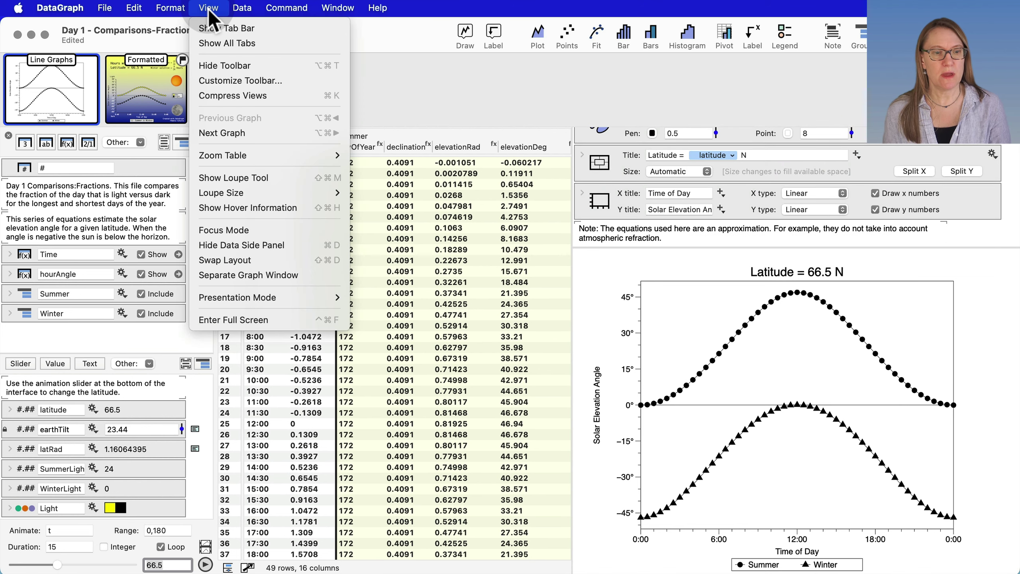
click(285, 259)
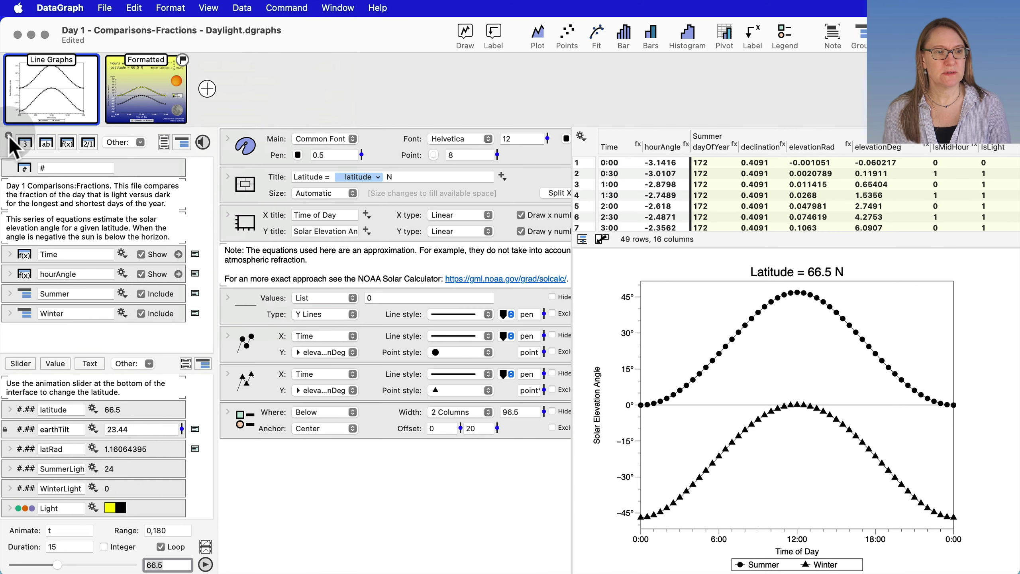
click(9, 135)
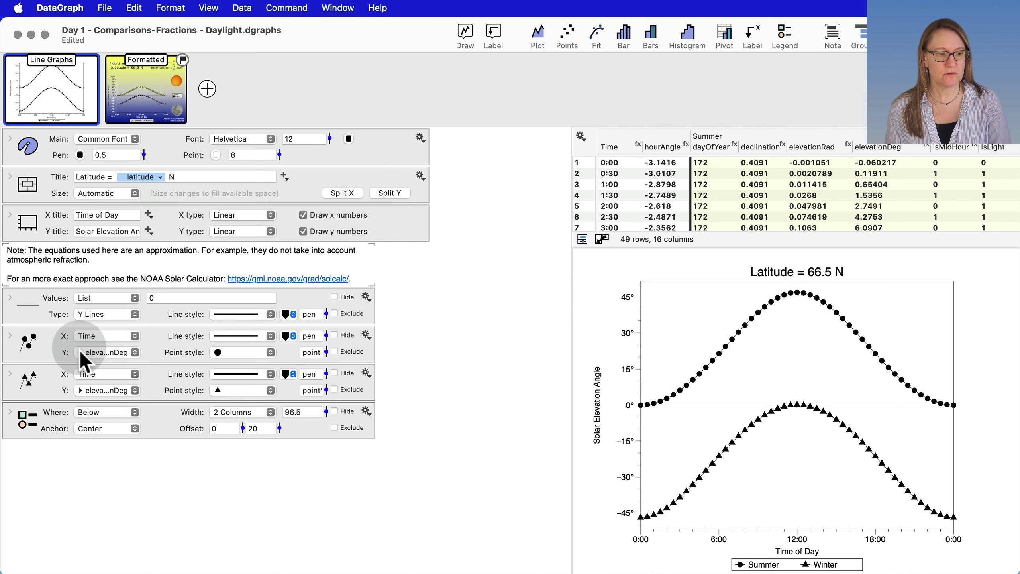
Select in turn the circle-point, triangle-point and Y Lines commands to examine what draws the graph.
click(31, 343)
click(32, 381)
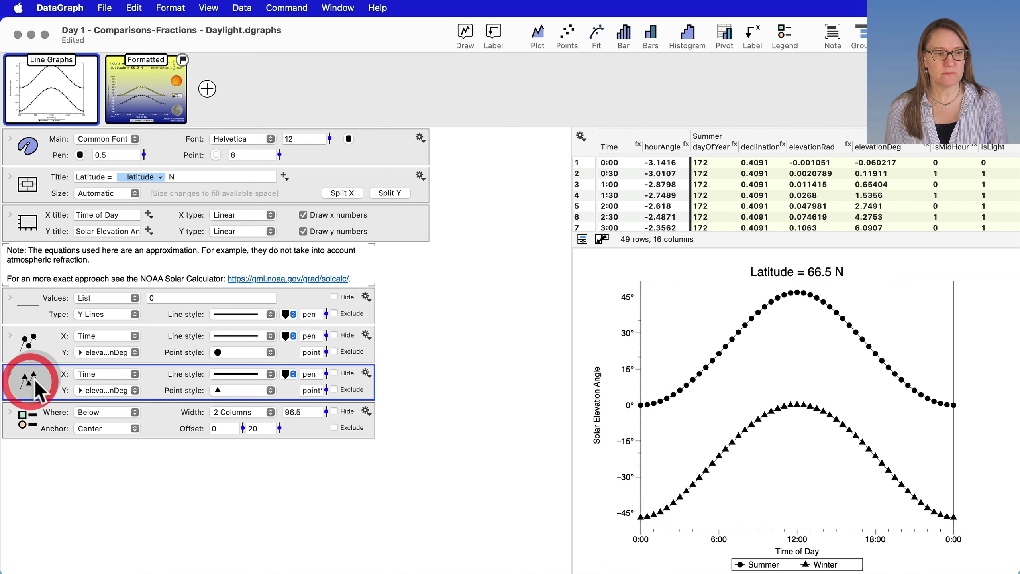
click(27, 306)
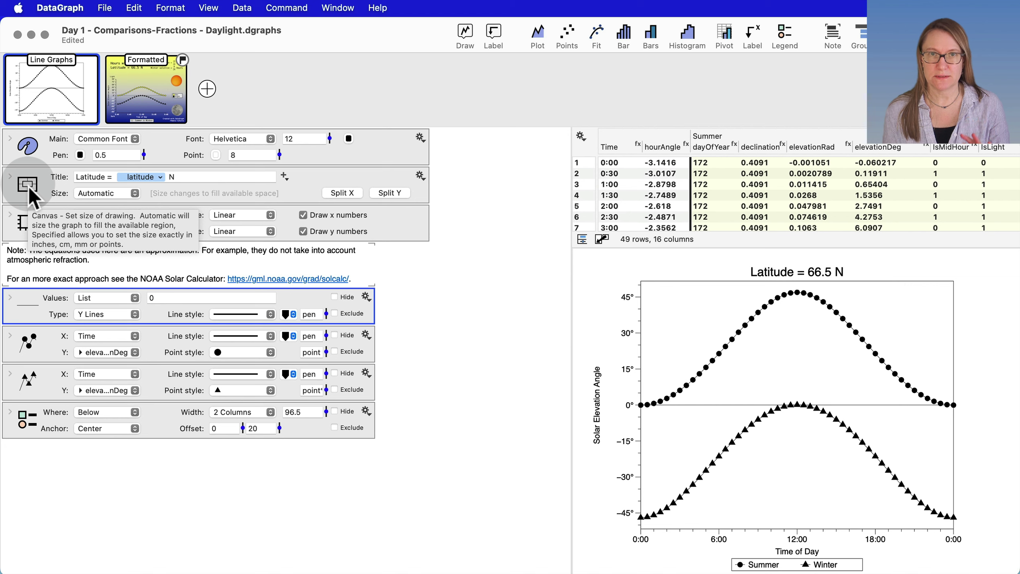
Expand the Canvas settings and set the figure's background color to Fill Color 1.
click(10, 177)
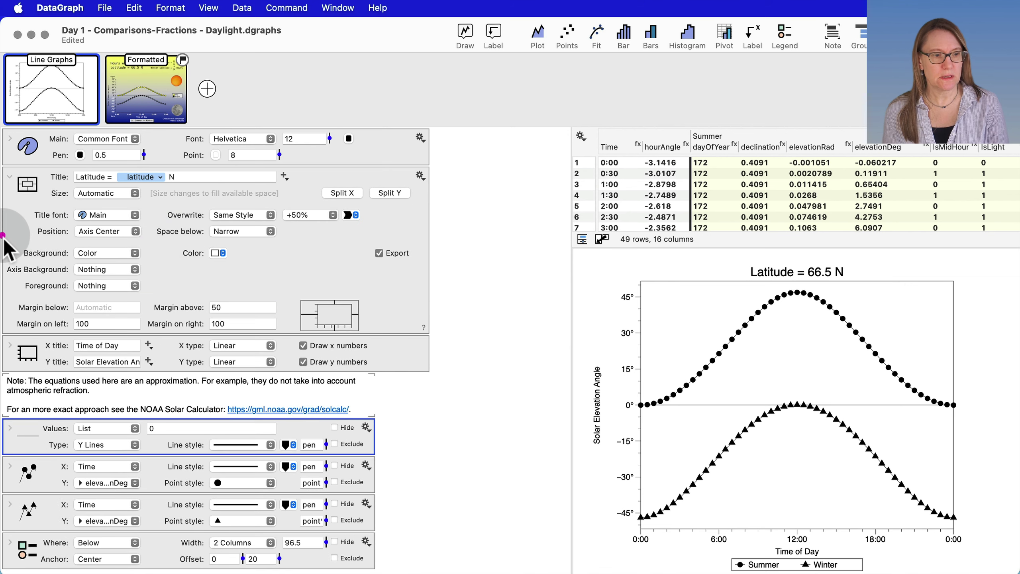
mouse_move(2, 236)
mouse_down()
mouse_move(163, 290)
mouse_move(163, 299)
mouse_up()
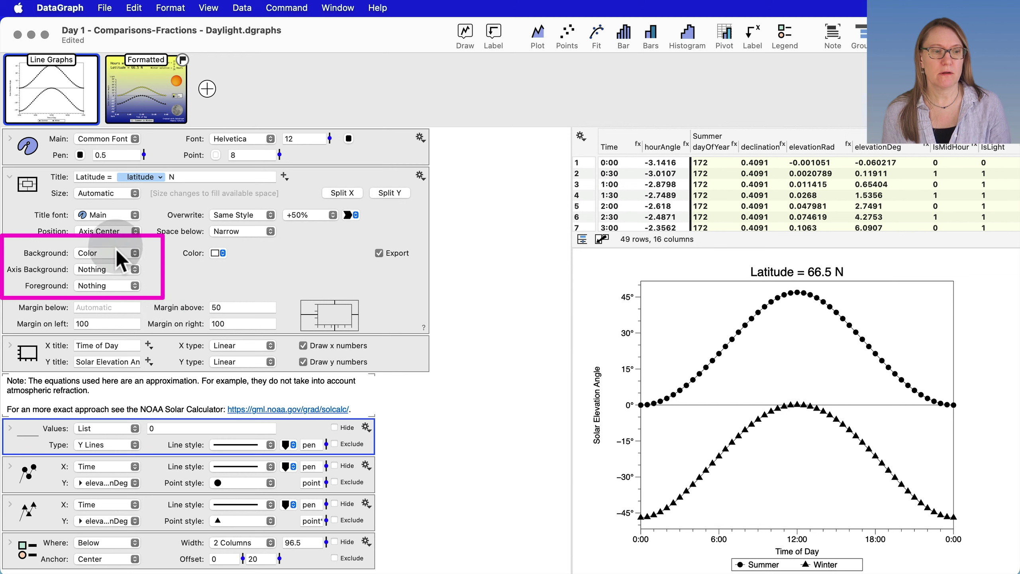
click(94, 251)
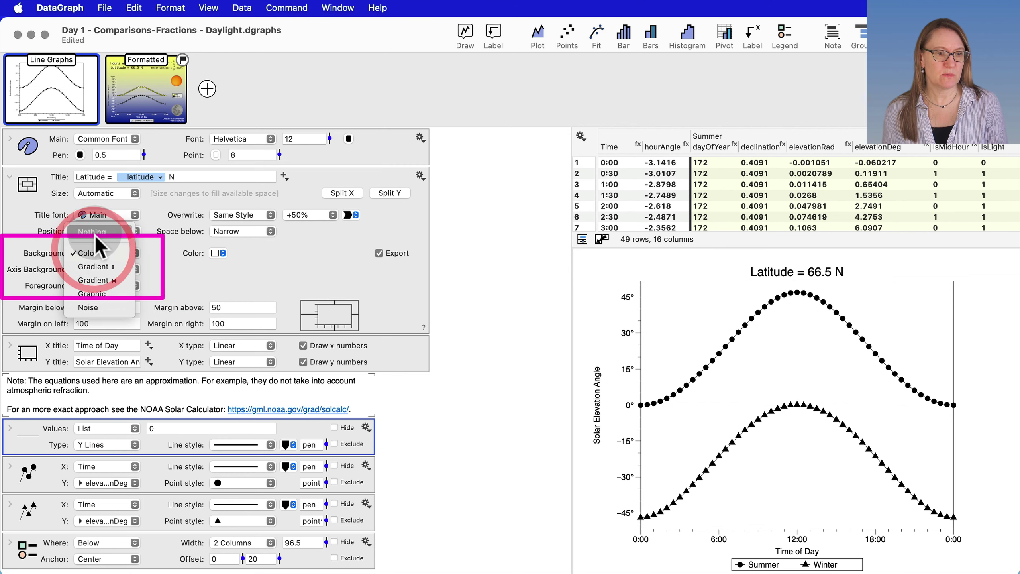
click(95, 252)
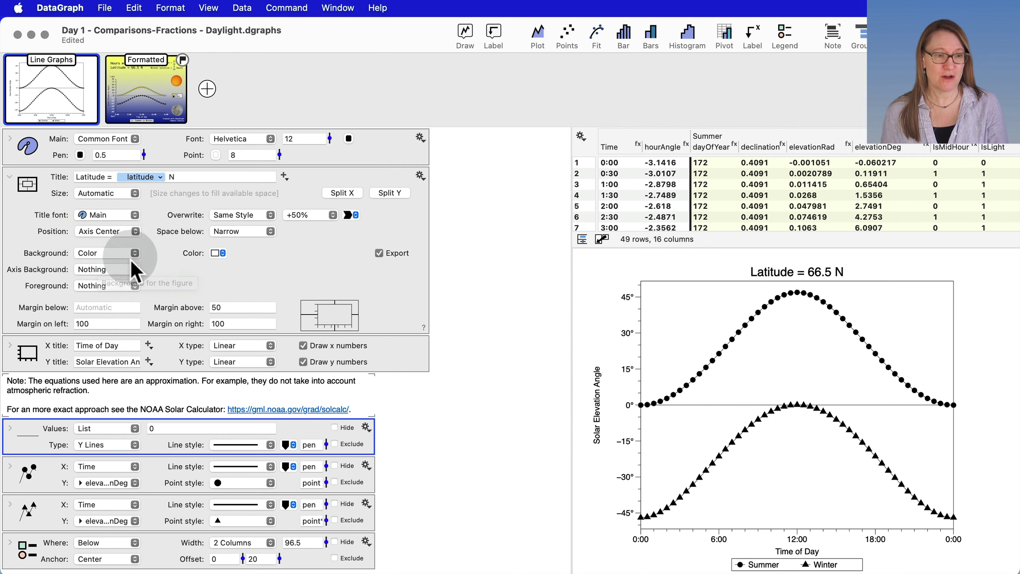
click(216, 254)
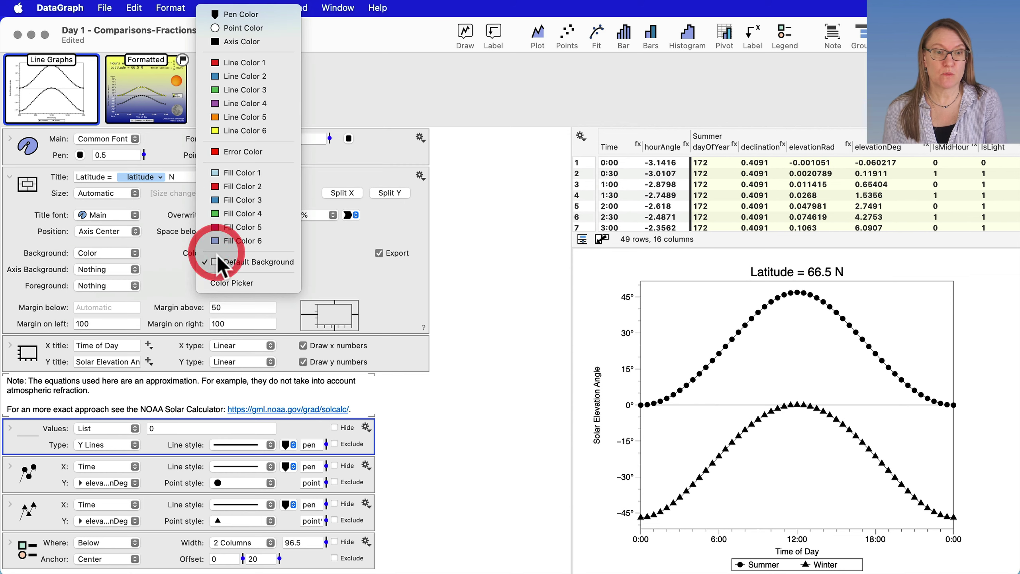
click(225, 177)
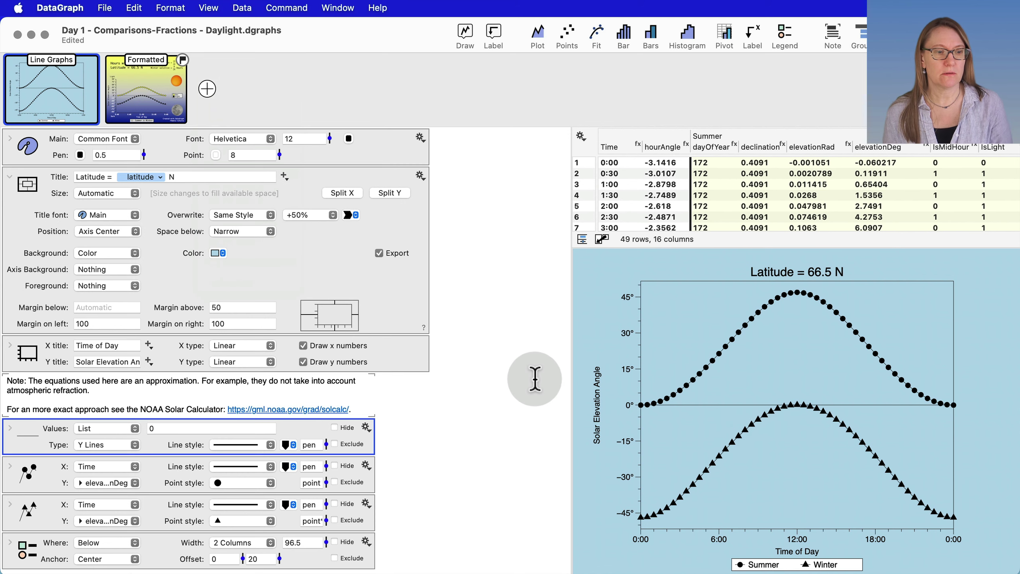
Change the figure's background to a vertical gradient using the blue preset.
click(114, 252)
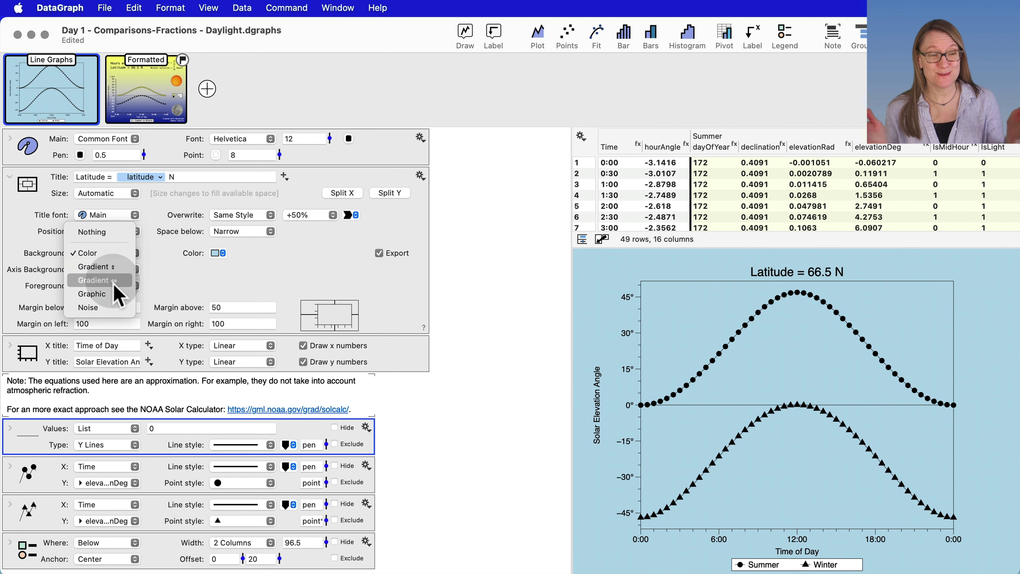
click(98, 266)
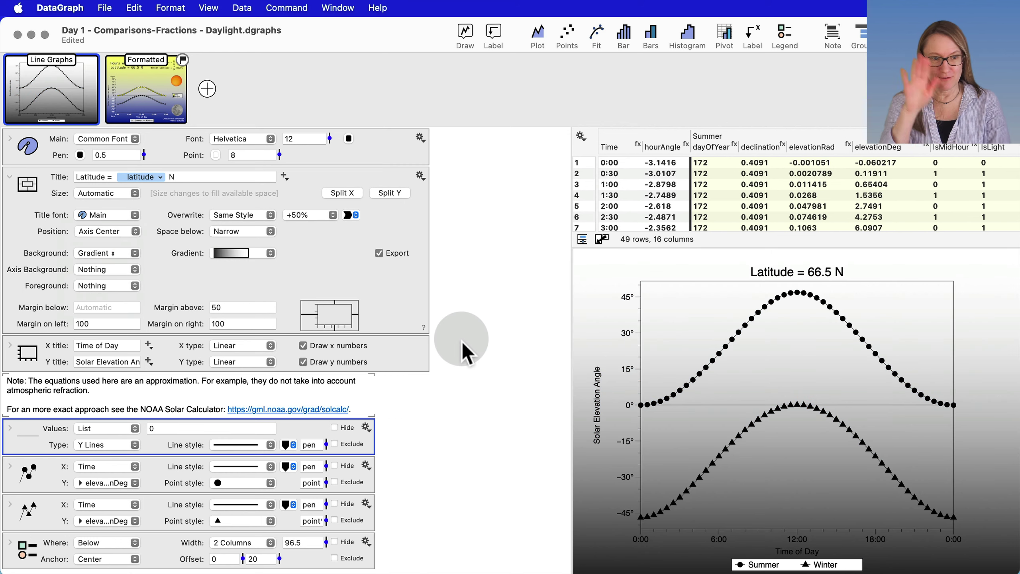
click(236, 254)
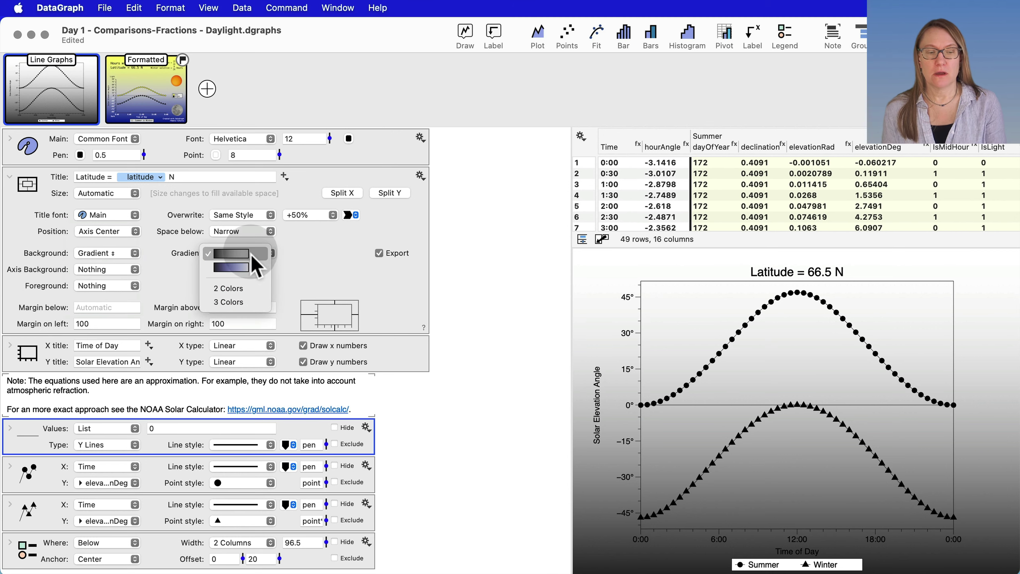
click(172, 257)
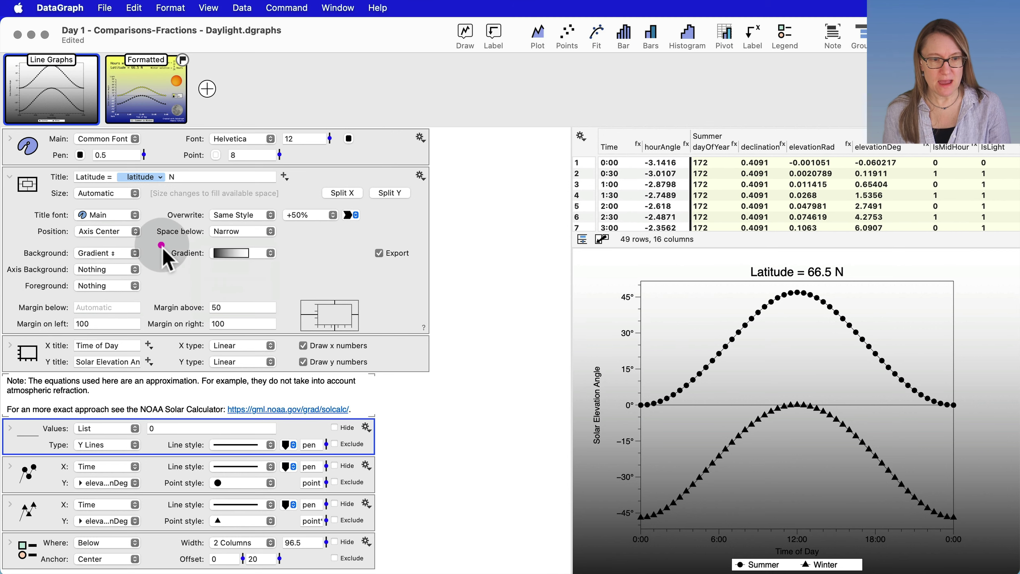
drag(160, 244, 328, 266)
click(323, 270)
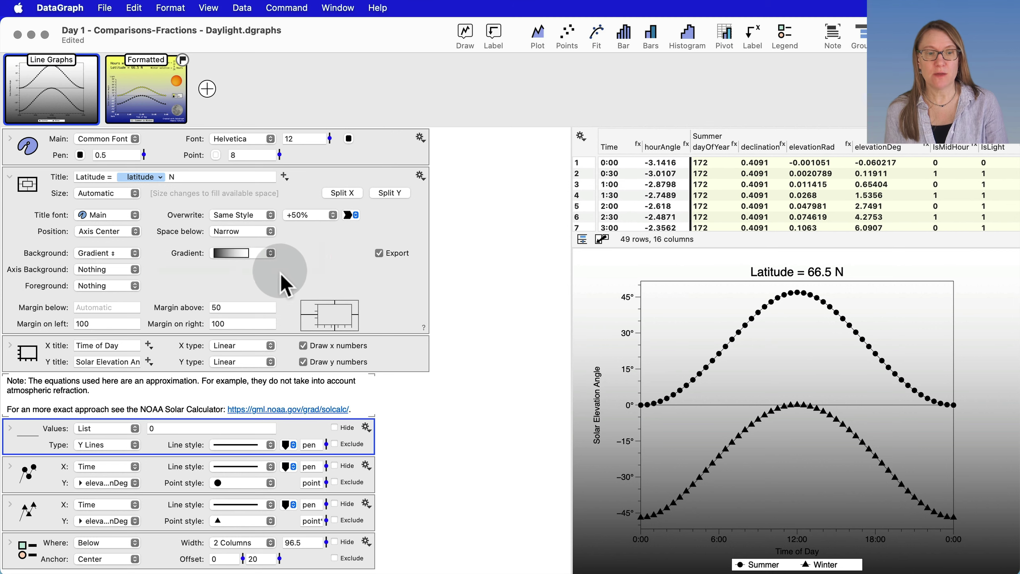
click(249, 254)
click(245, 263)
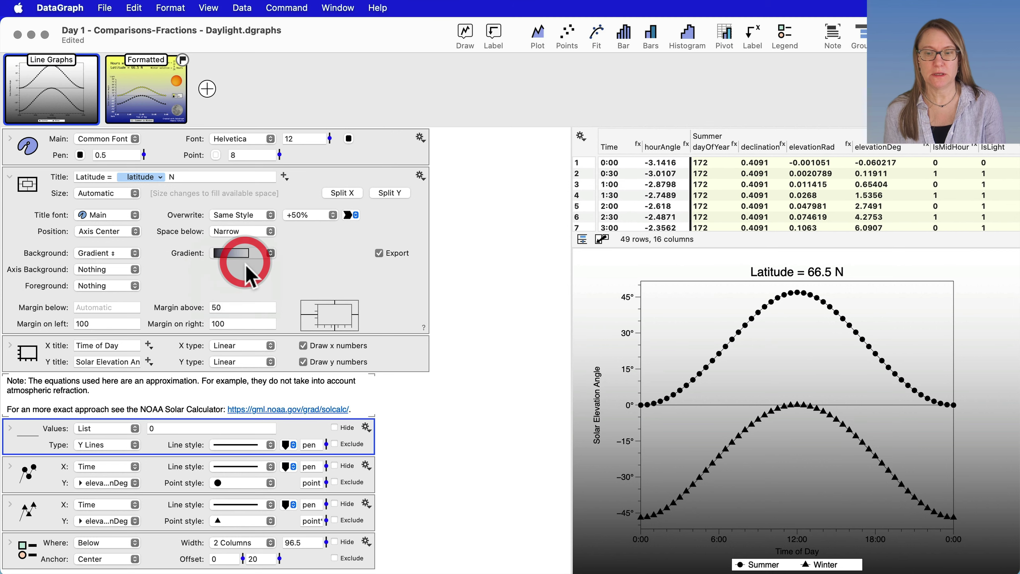
Switch the background gradient to 3 Colors and set its third color to Banana.
click(251, 251)
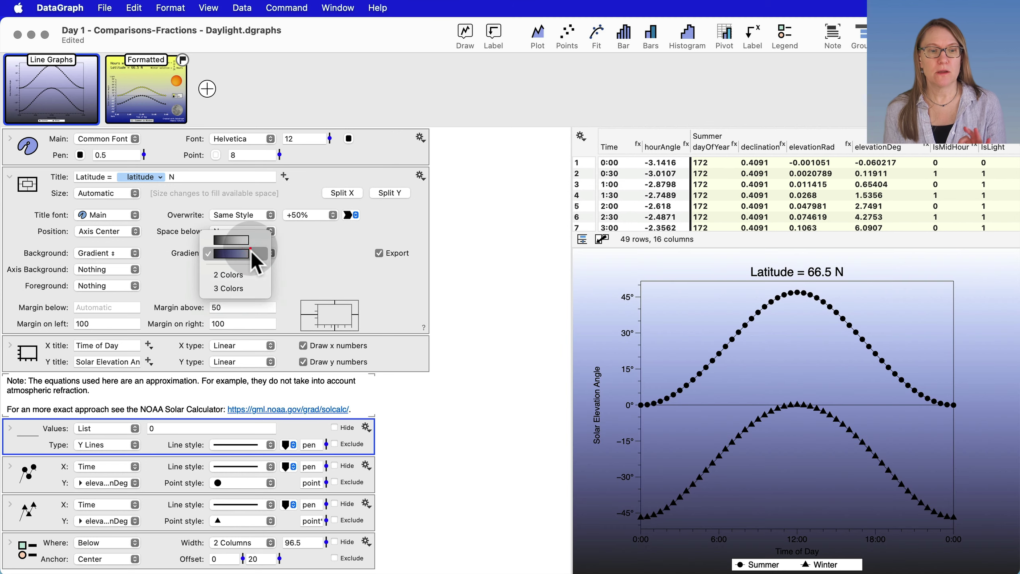
click(239, 289)
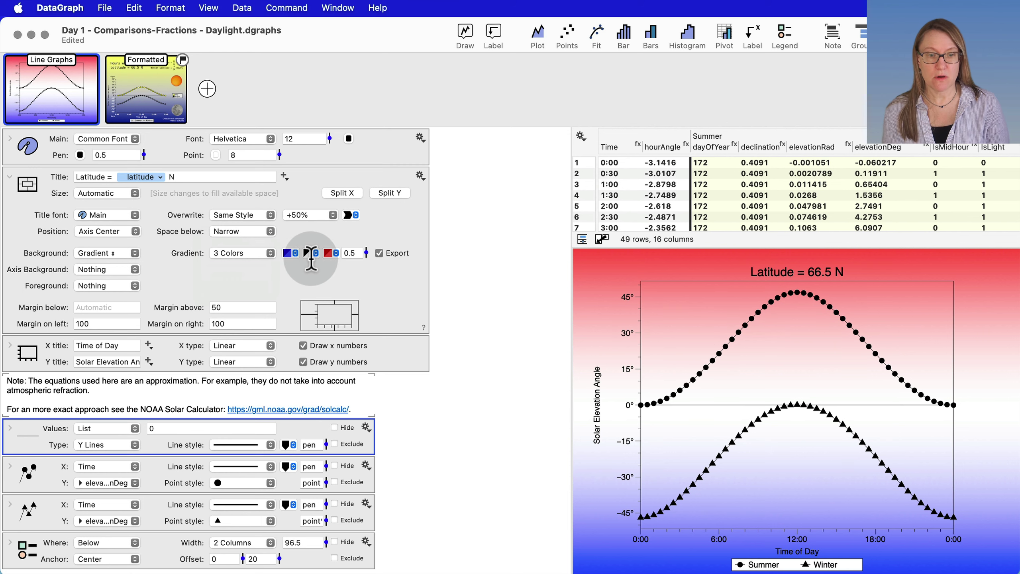
click(330, 252)
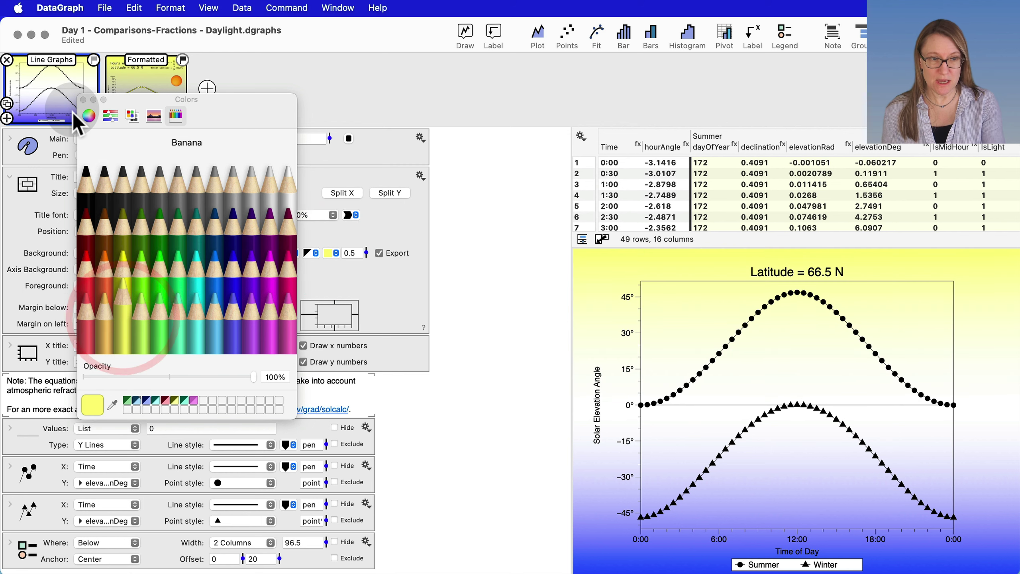
click(83, 99)
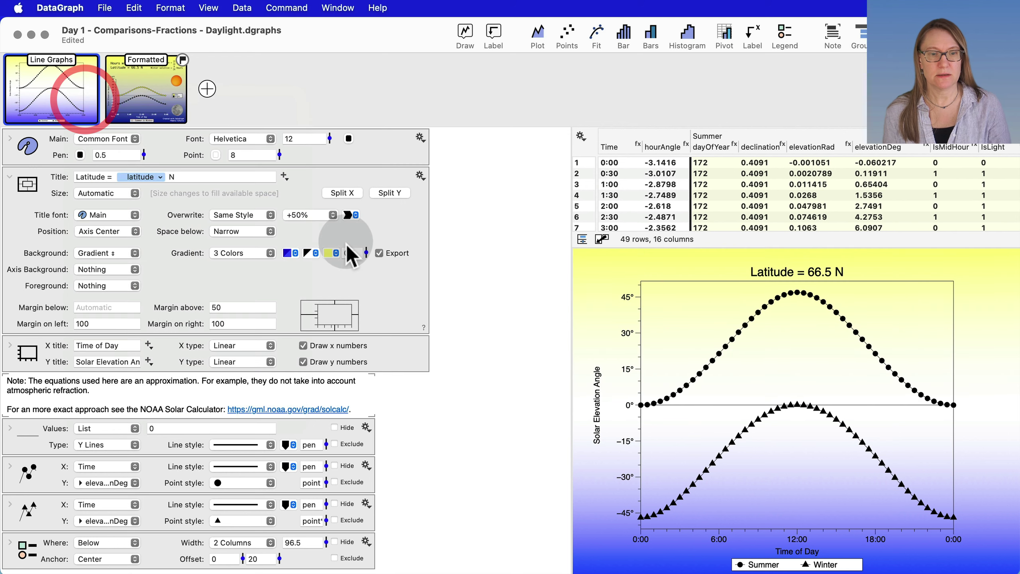
Set the first color of the background gradient to Midnight.
click(289, 253)
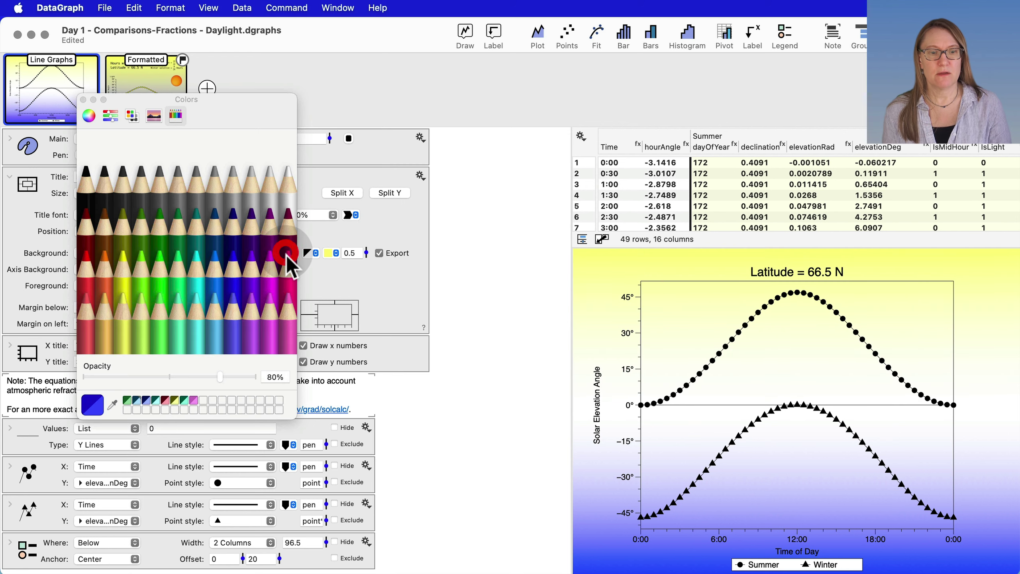
click(233, 238)
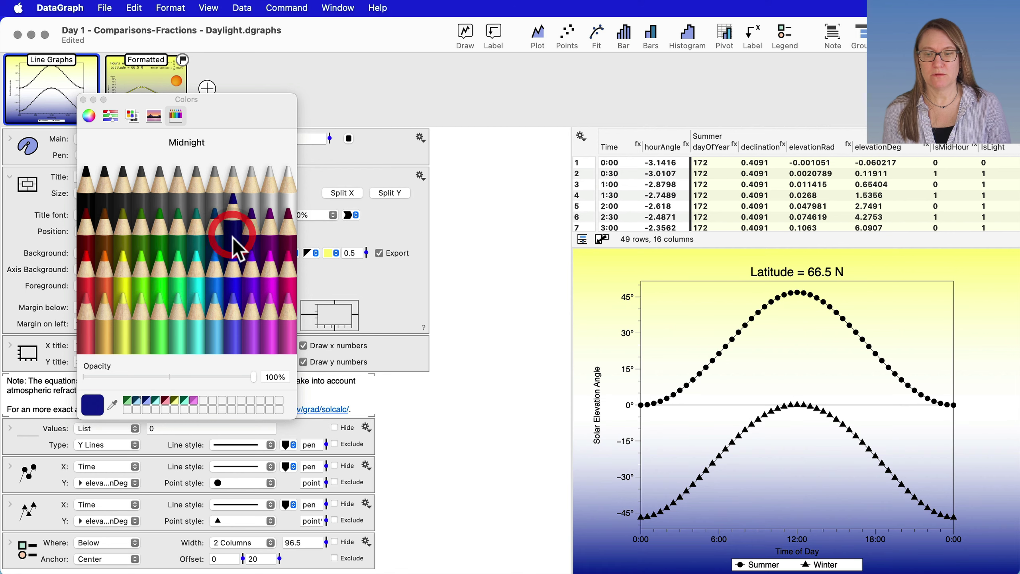
click(83, 99)
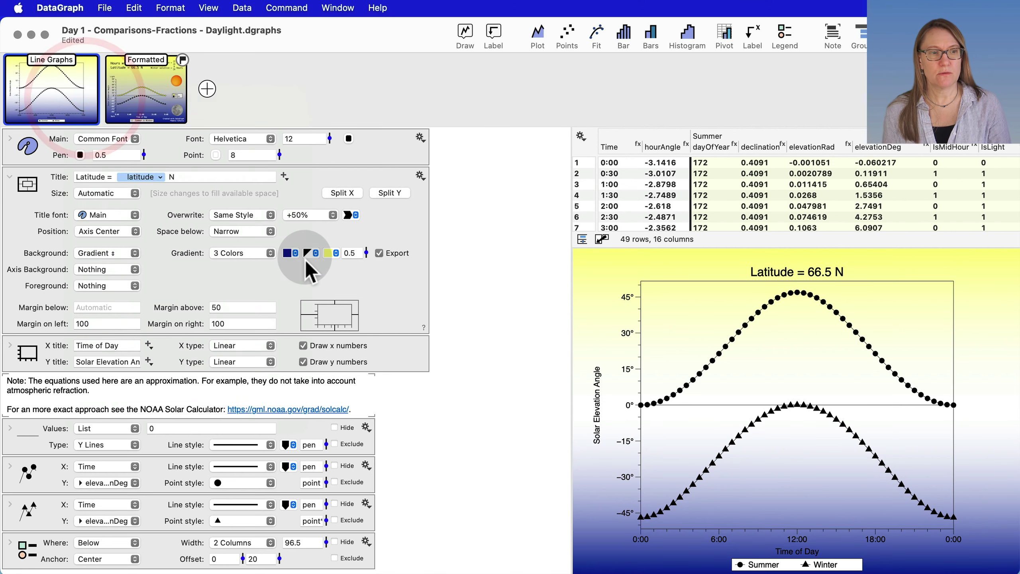
Set the gradient's middle color to Mercury and its proportion to 0.46.
click(315, 252)
click(265, 197)
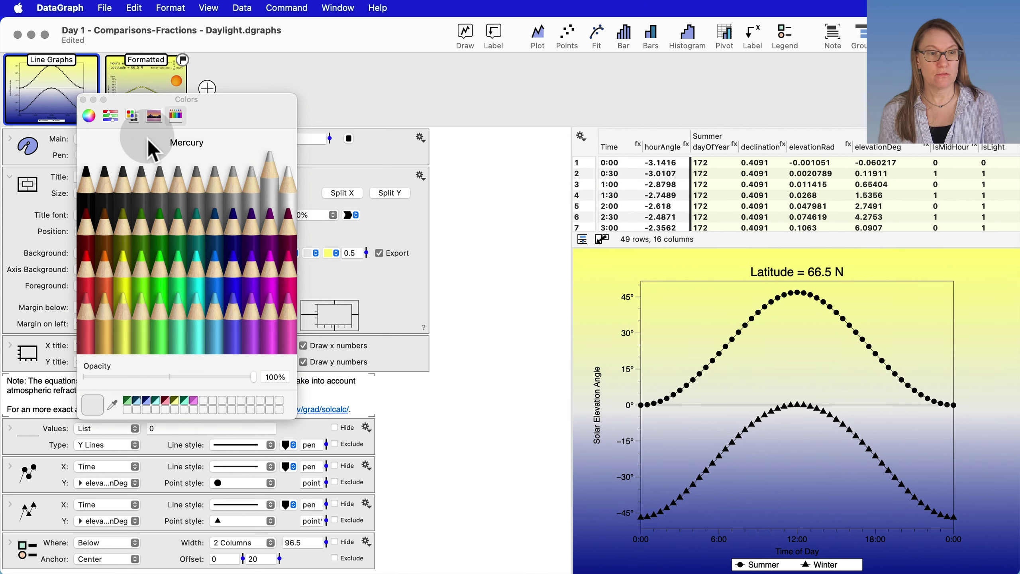
click(83, 99)
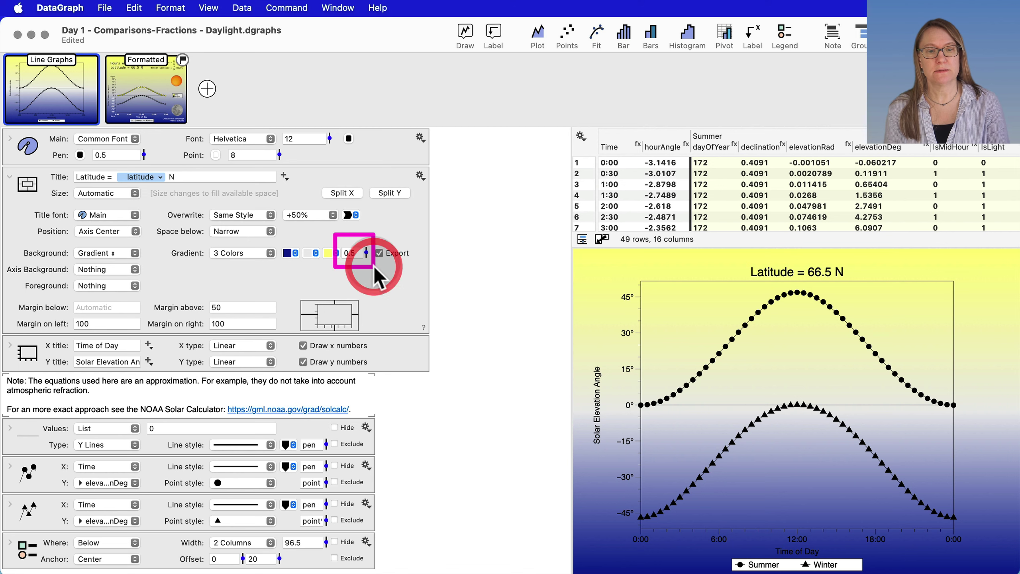
mouse_move(368, 254)
mouse_down()
mouse_move(368, 234)
mouse_move(367, 270)
mouse_move(362, 257)
mouse_up()
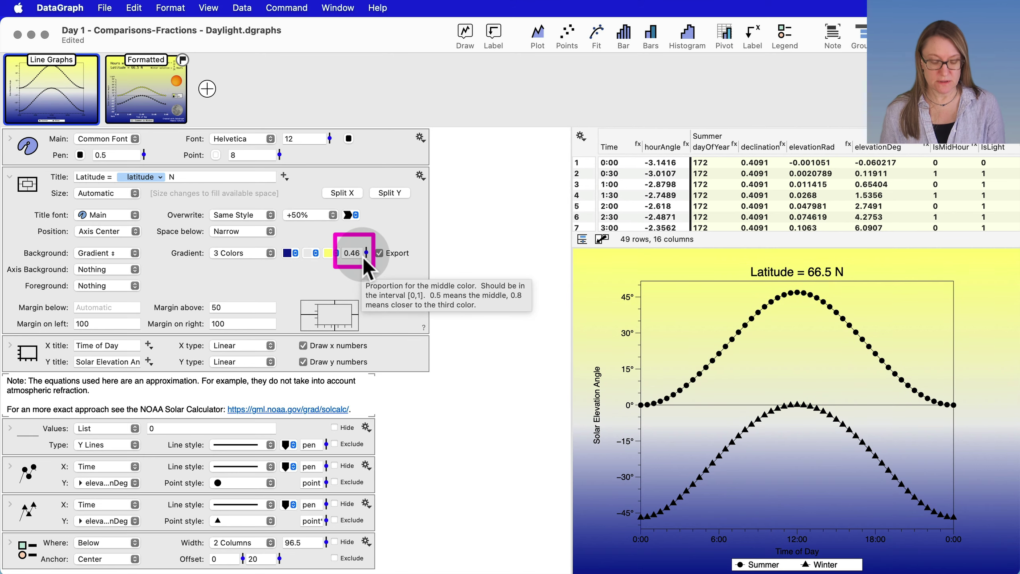
View the Formatted graph for comparison, return to the Line Graphs graph and expand its Style settings.
click(158, 86)
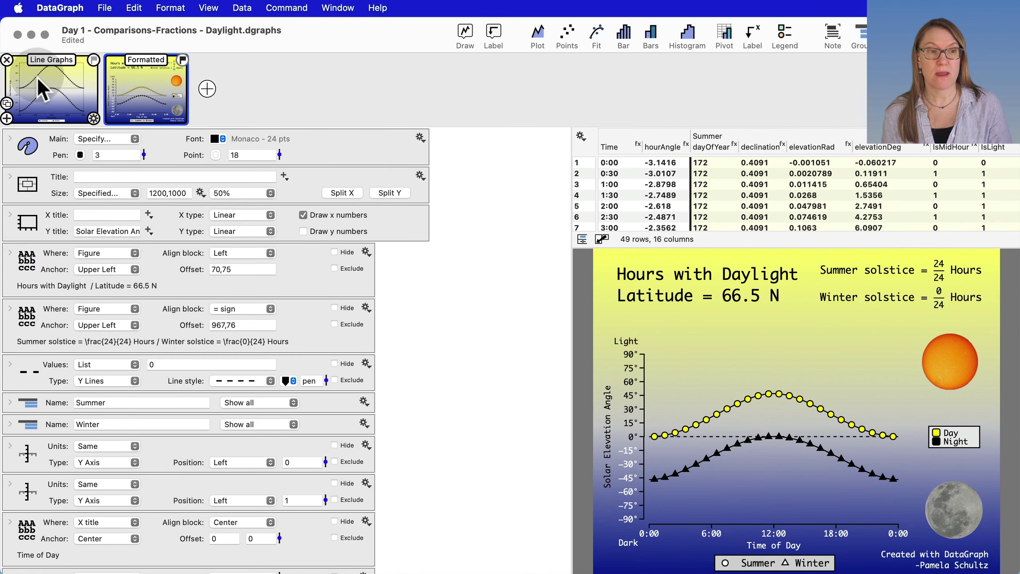
mouse_move(47, 90)
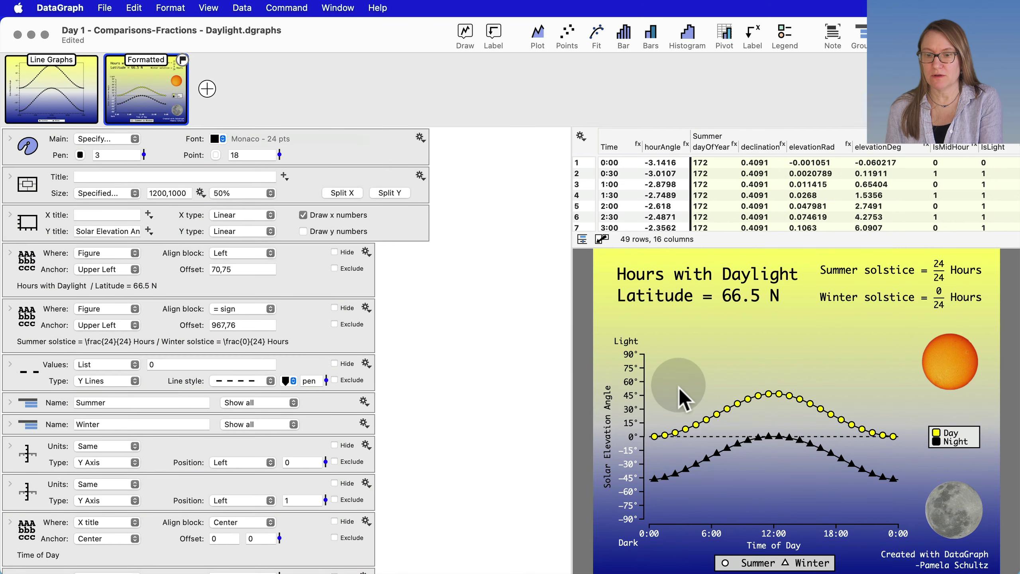
click(22, 79)
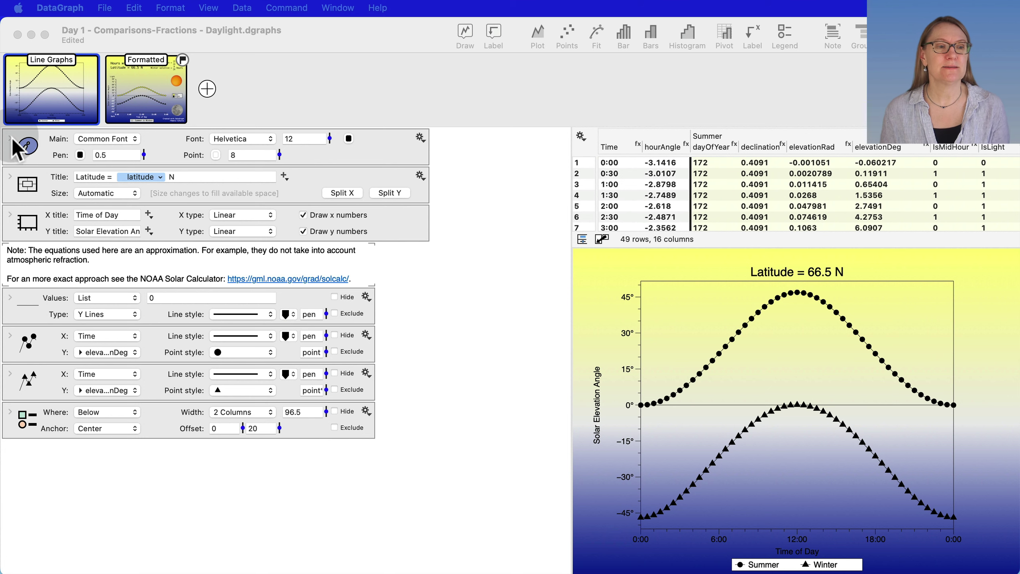
click(32, 160)
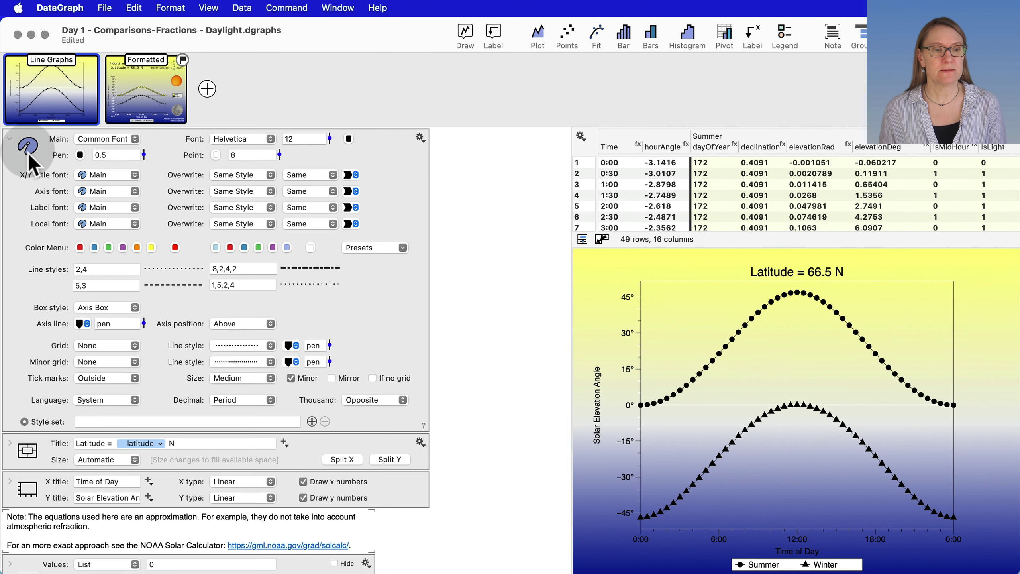
Try Mercury as the graph's main font color and undo the change.
click(349, 138)
click(265, 185)
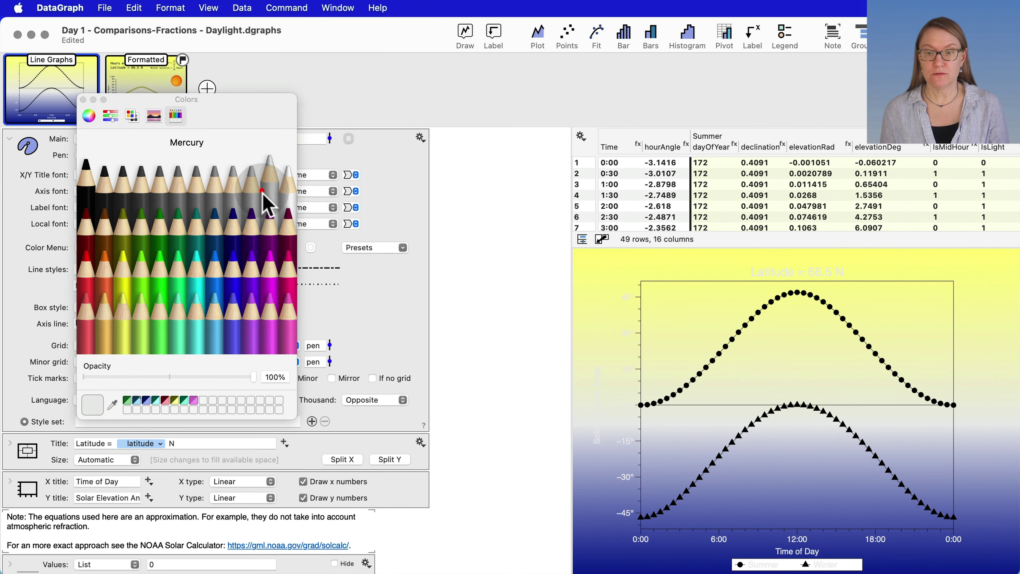
key(super+z)
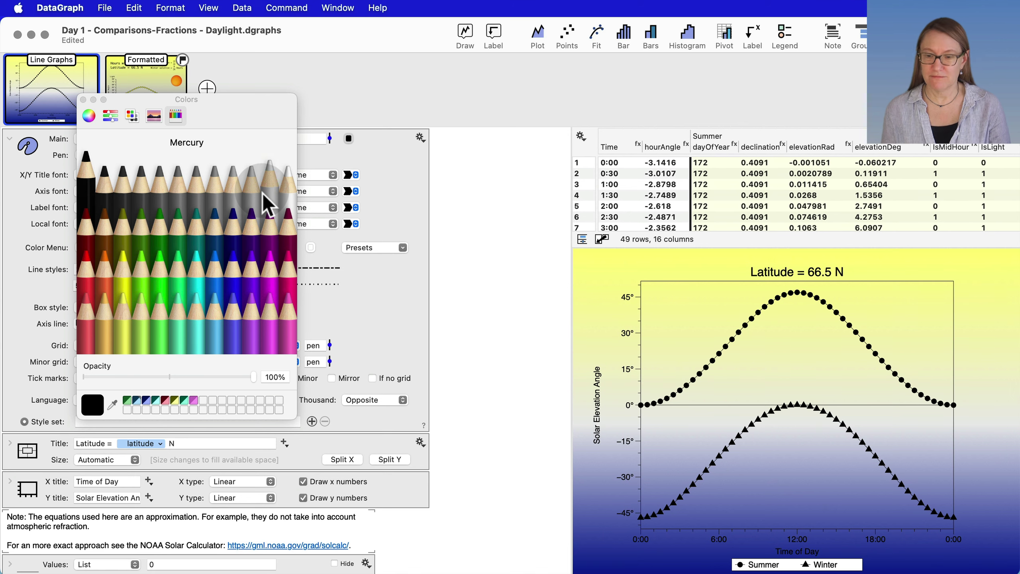
click(84, 100)
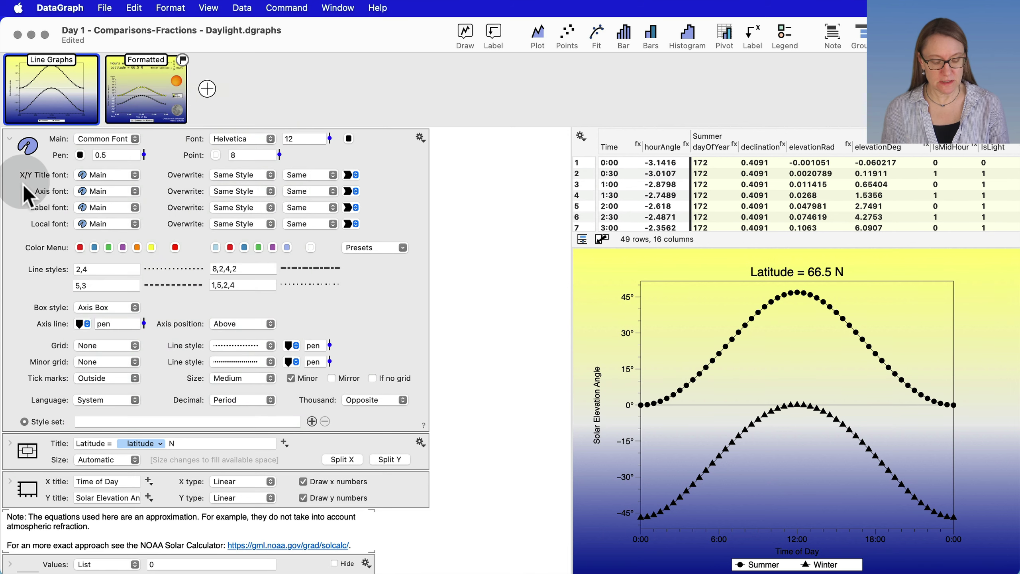
Set the overwrite color of the axis font to white and collapse the Style settings.
drag(22, 185, 380, 207)
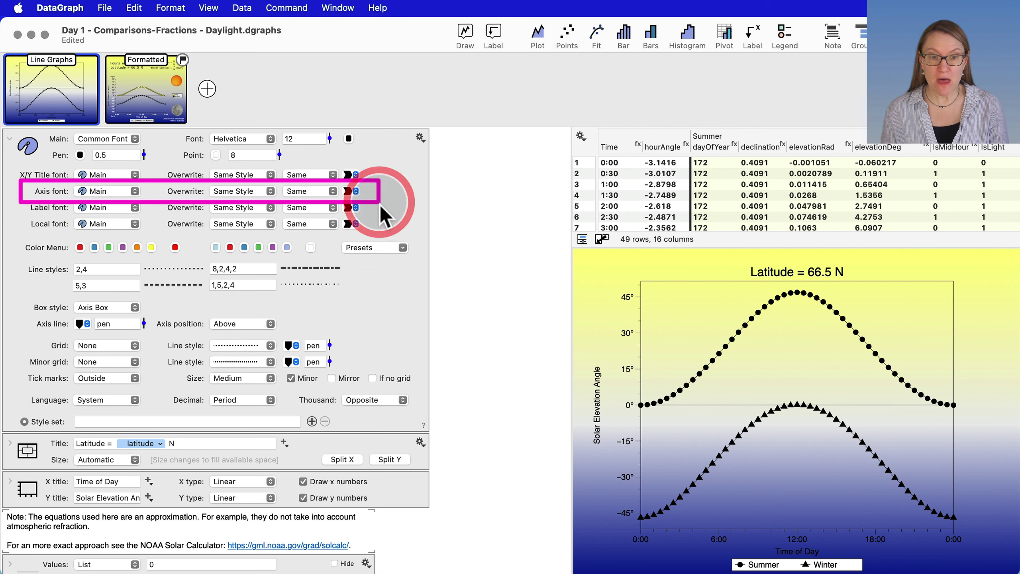
click(353, 192)
click(352, 220)
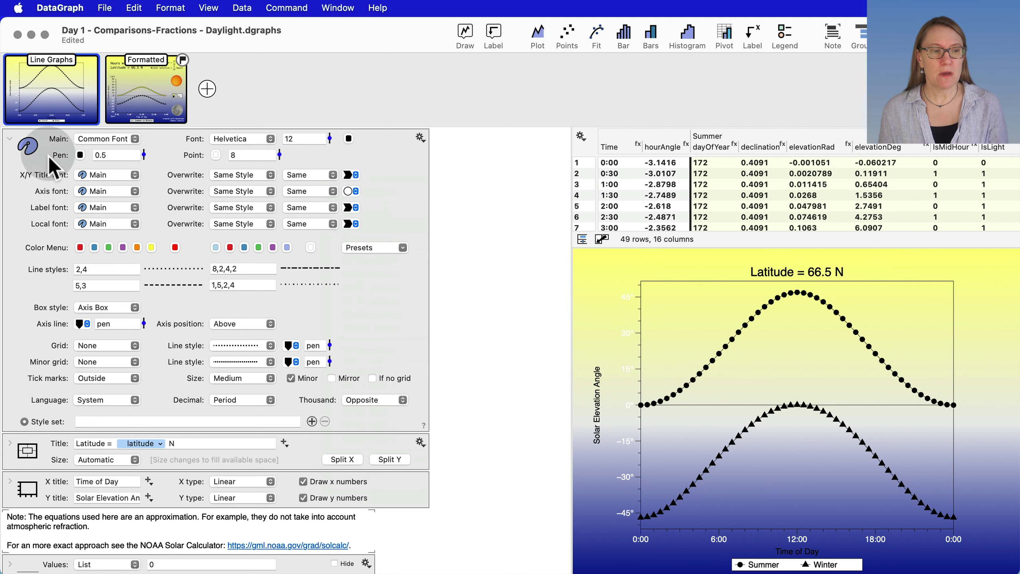
click(10, 138)
Switch to the Formatted graph and examine the Extra Axis entry among the available label commands.
click(143, 96)
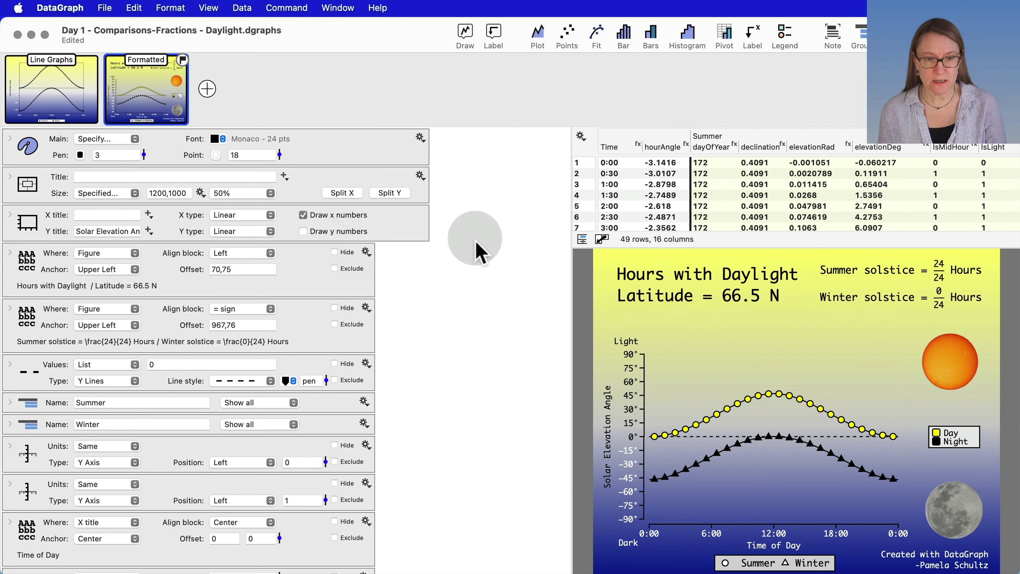
click(494, 31)
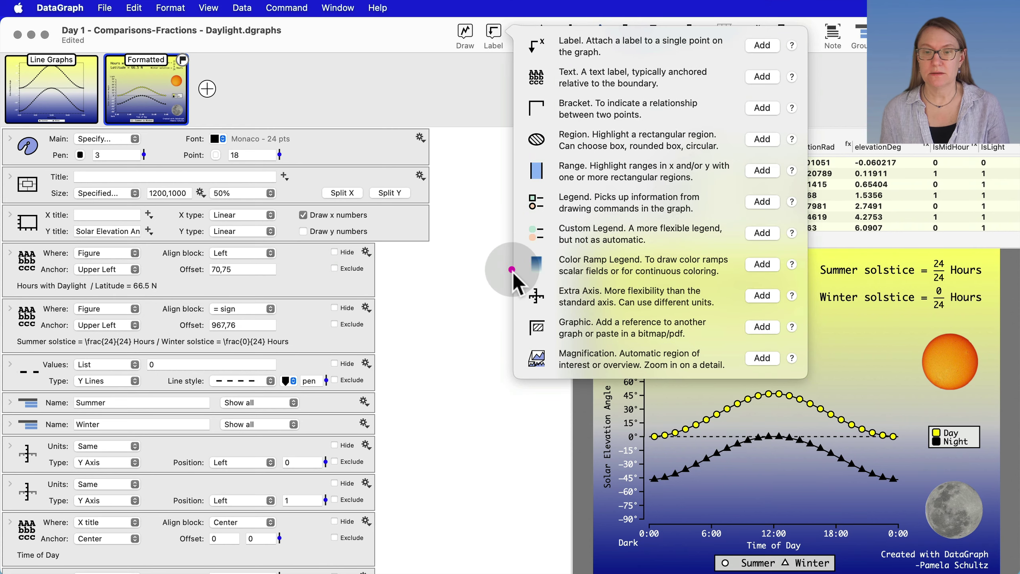
drag(510, 268, 817, 320)
click(817, 320)
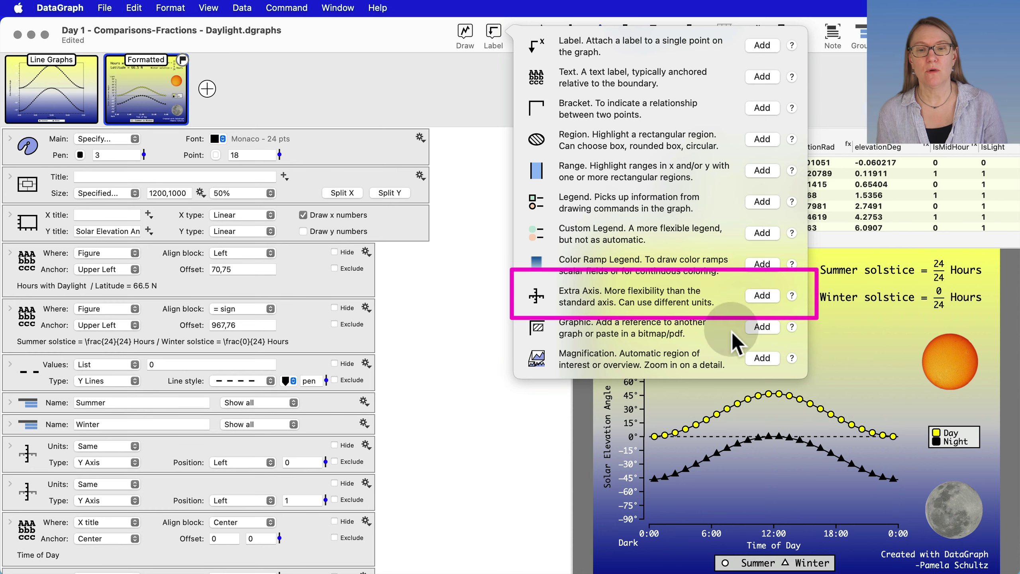
click(487, 350)
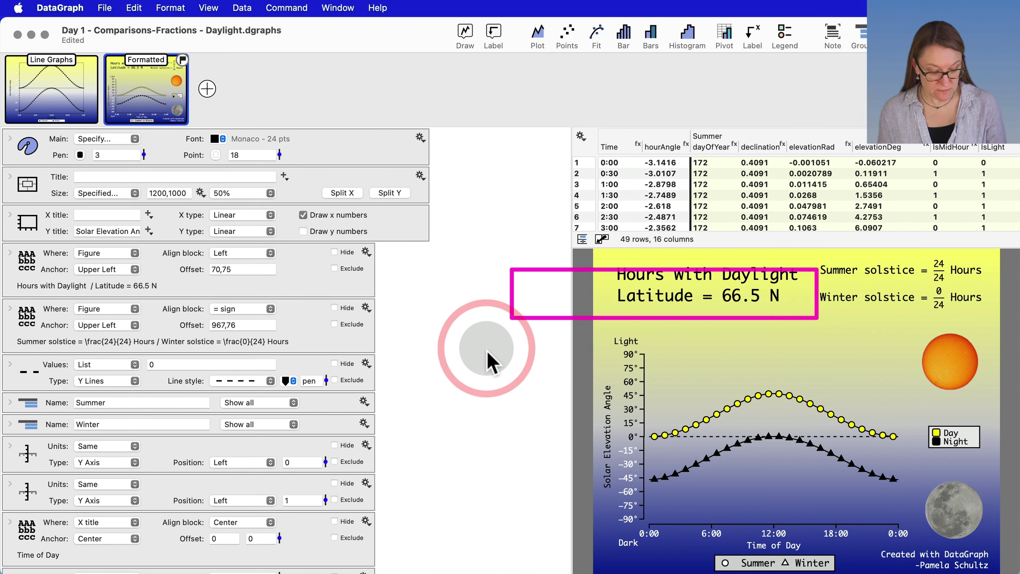
Hide and reshow each of the two Extra Axis commands in turn and expand the first one's settings.
scroll(185, 451, down, 4)
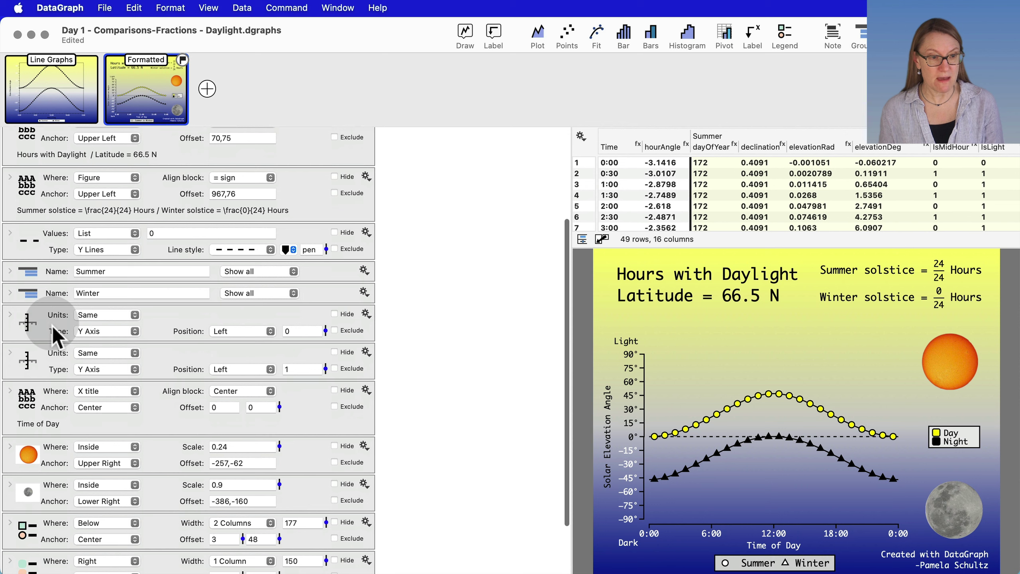
mouse_move(2, 306)
mouse_down()
mouse_move(262, 388)
mouse_move(387, 391)
mouse_move(381, 379)
mouse_up()
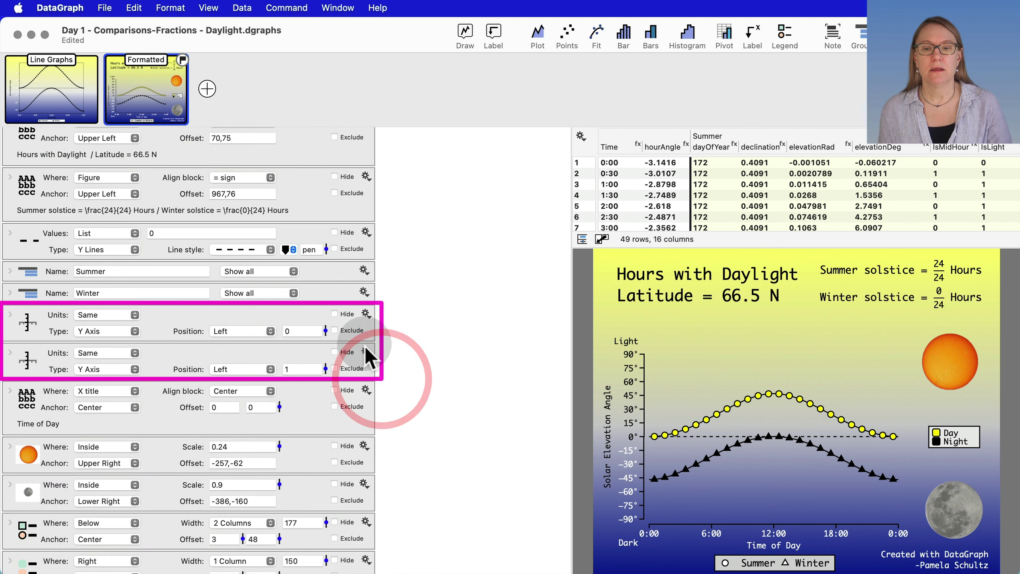
click(339, 314)
click(339, 315)
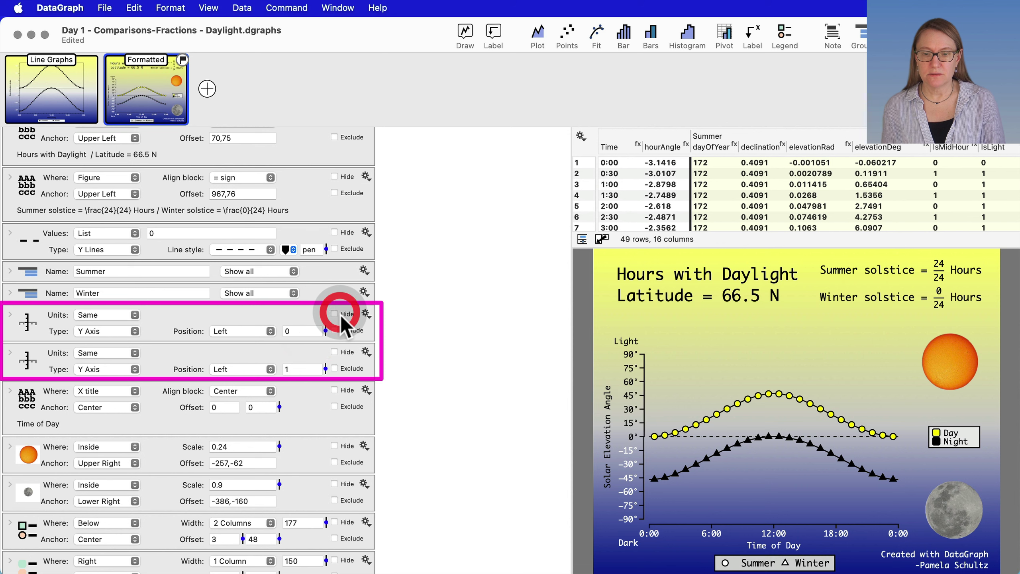
click(339, 352)
click(339, 354)
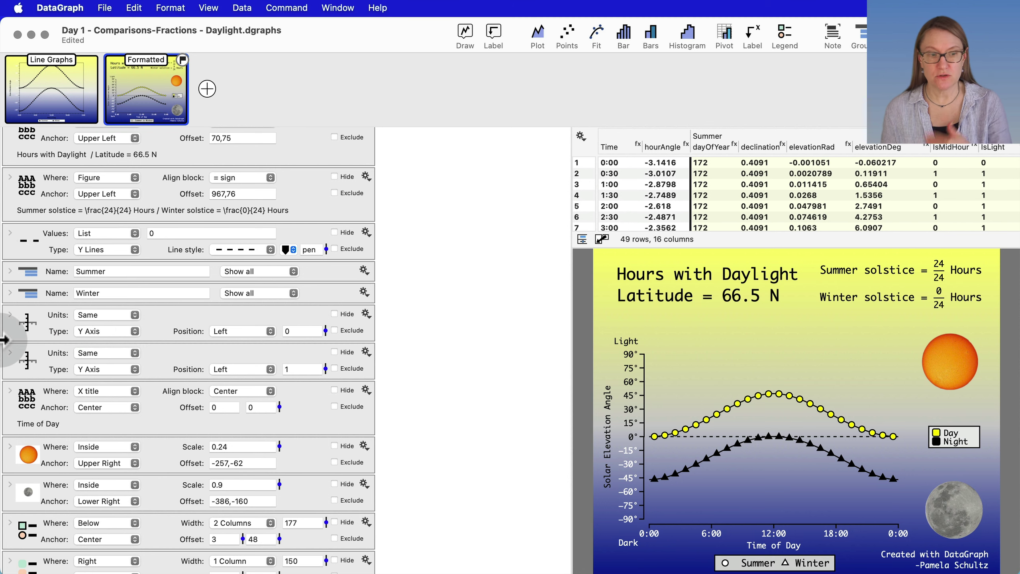
click(11, 315)
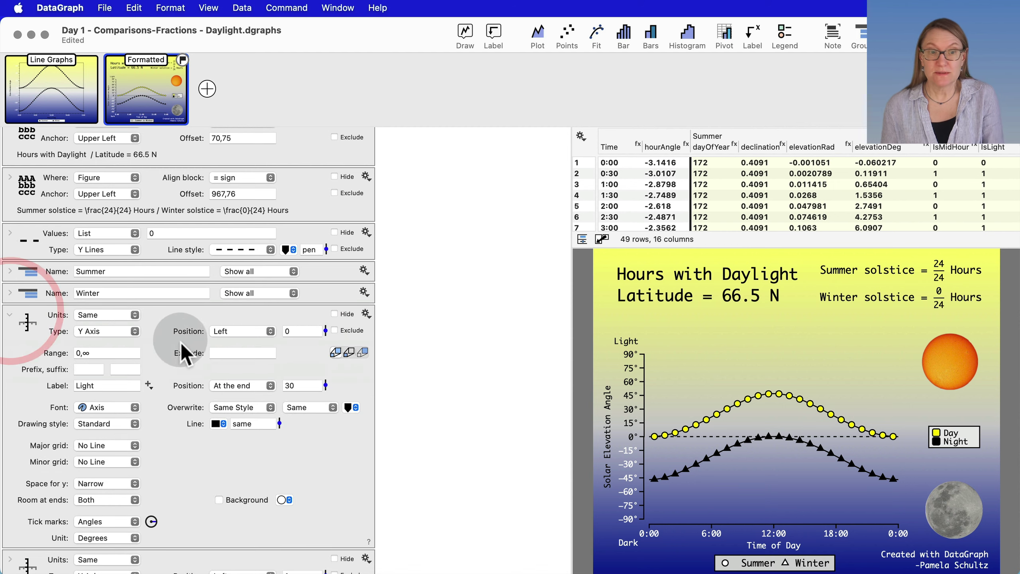